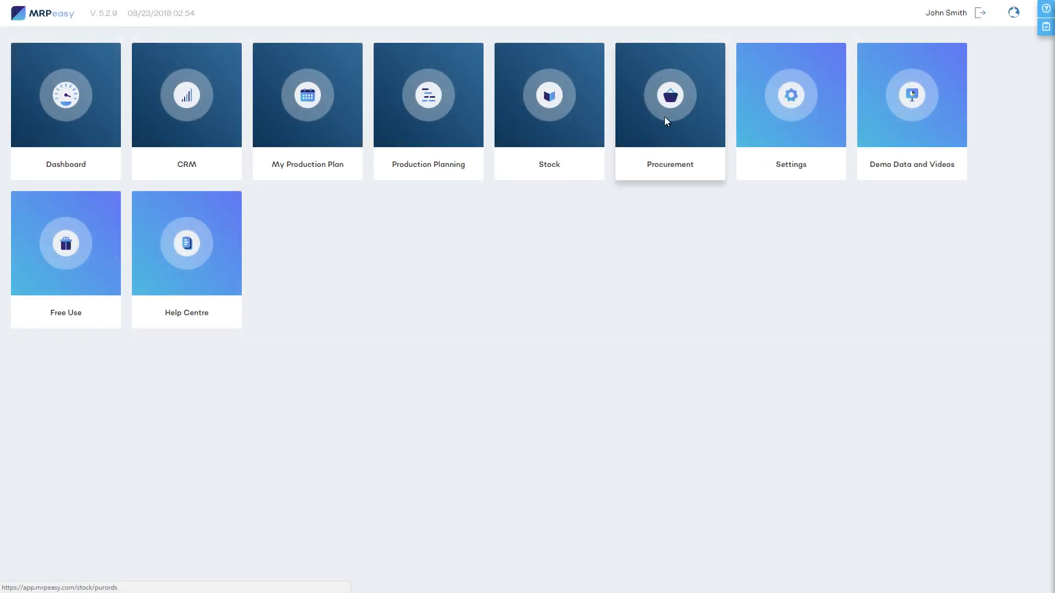
- Open the Procurement purchase orders list, showing PO-00001 to PO-00005 totalling 13 200,00 US$
left_click(664, 116)
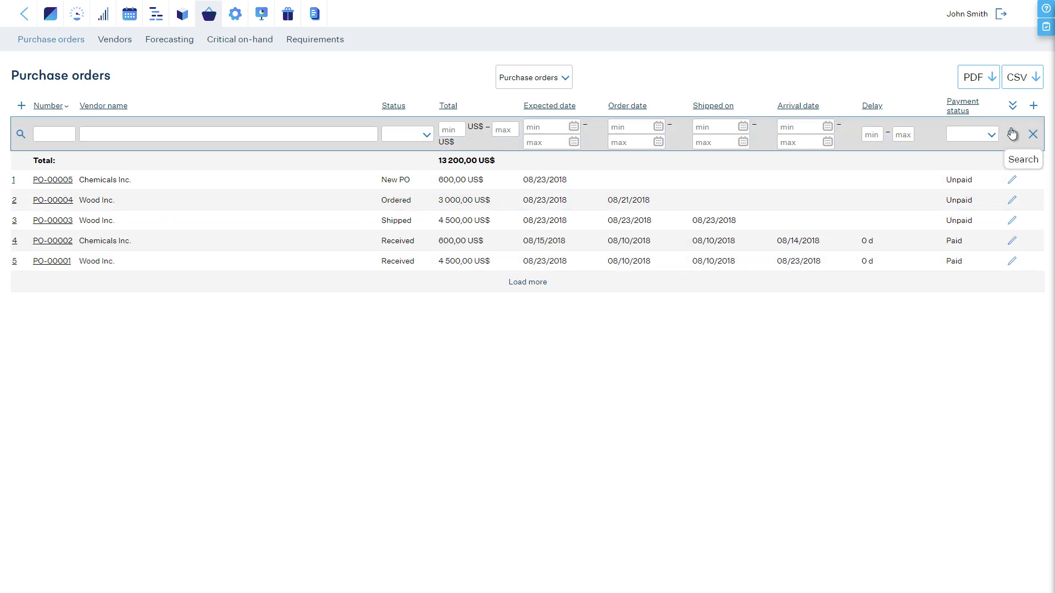
- Move the Payment status column to sit right after Status, before Total
left_click(1013, 105)
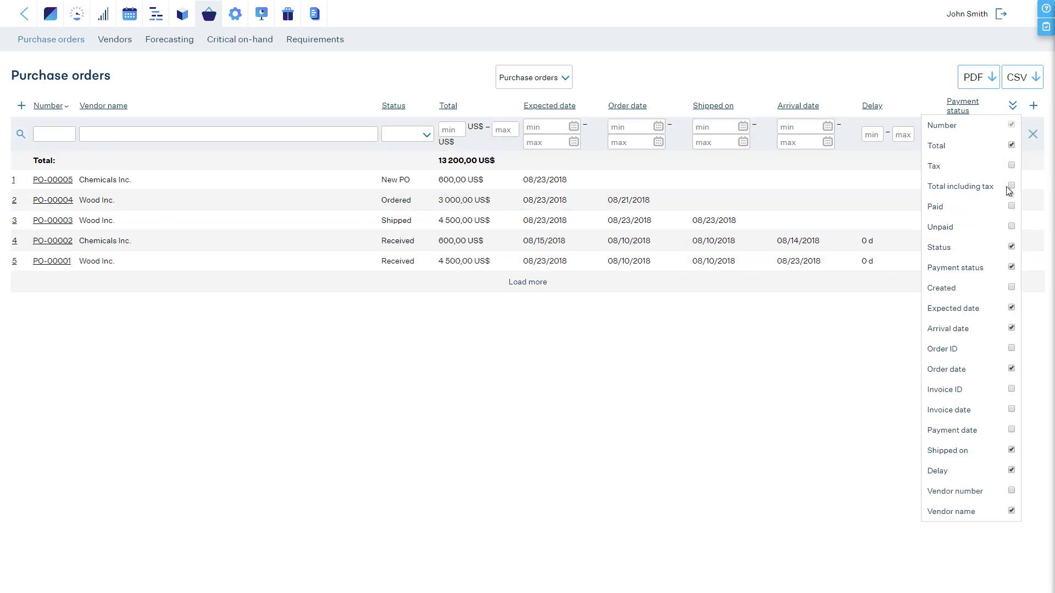
left_click(934, 85)
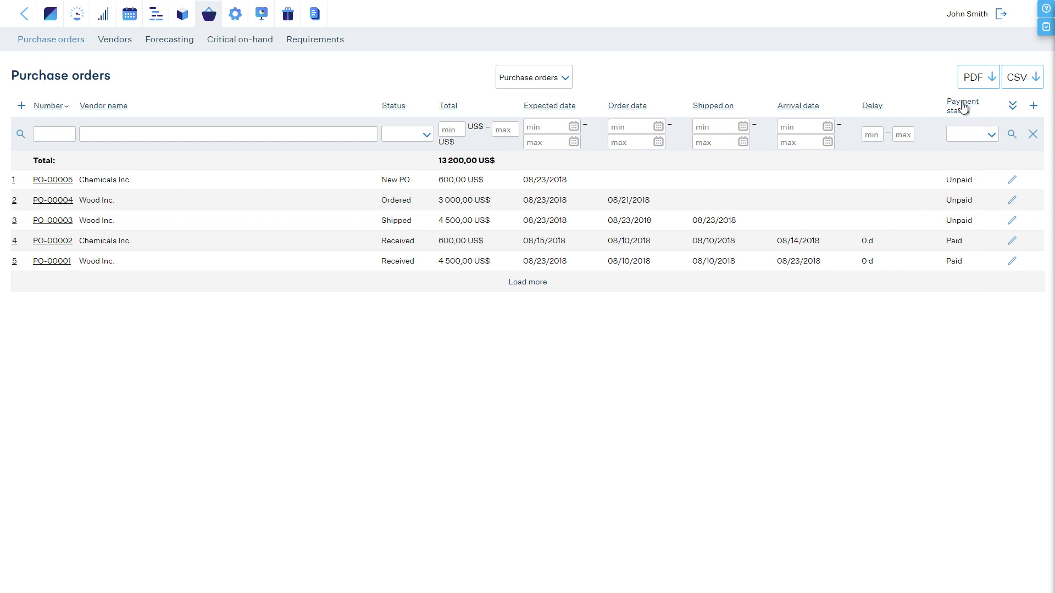
left_click_drag(956, 107, 437, 96)
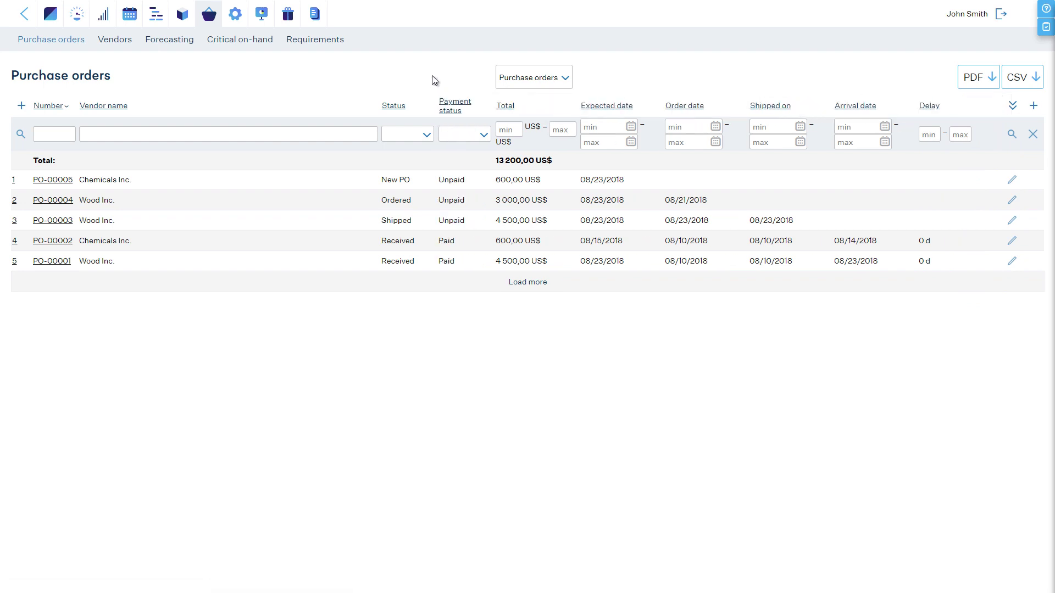
- Switch the table view to Items, then start a new purchase order
left_click(525, 78)
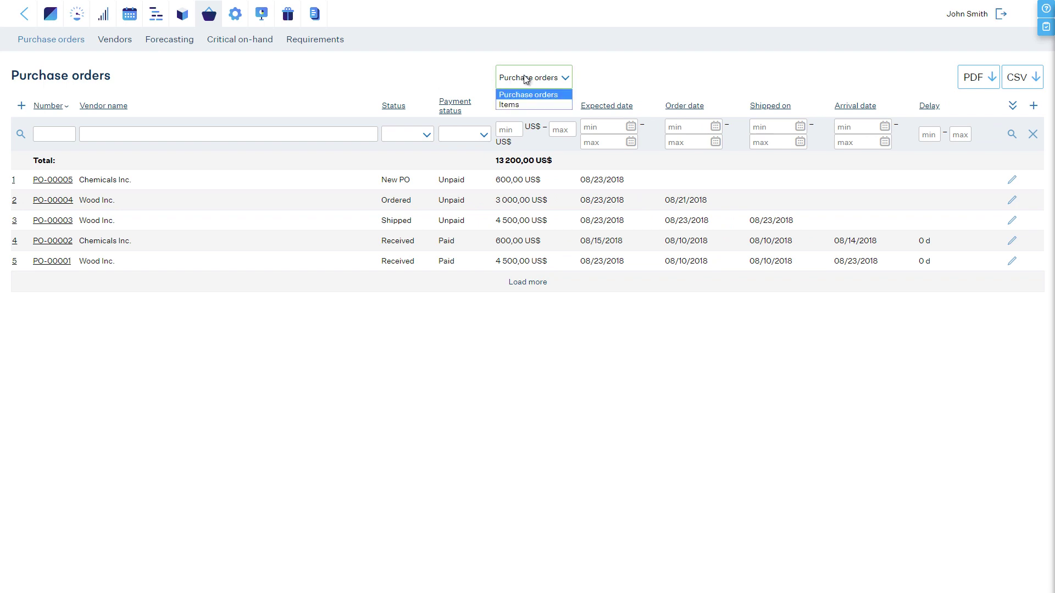
left_click(512, 103)
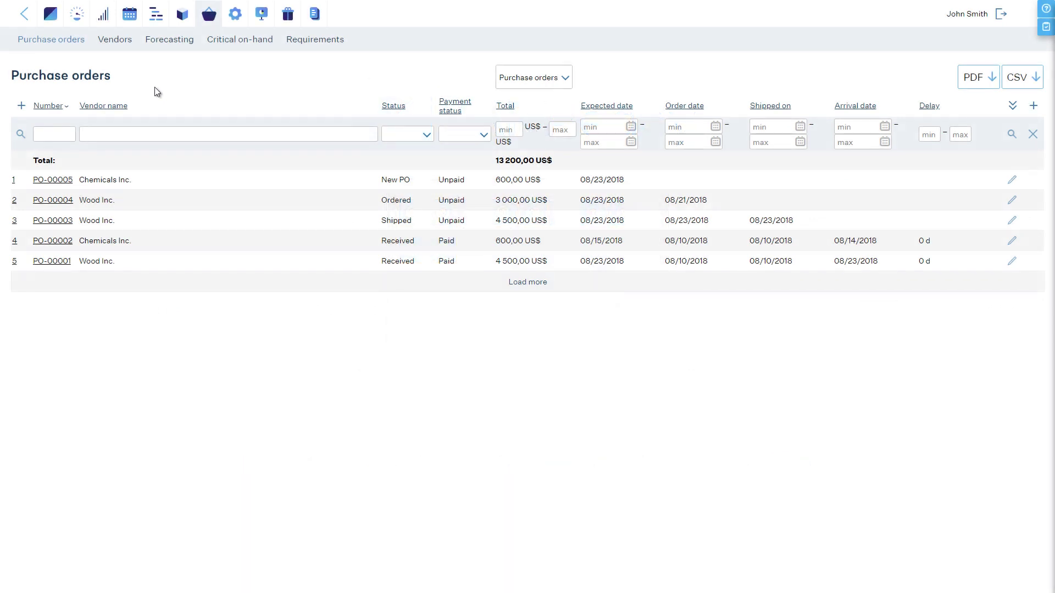
left_click(22, 106)
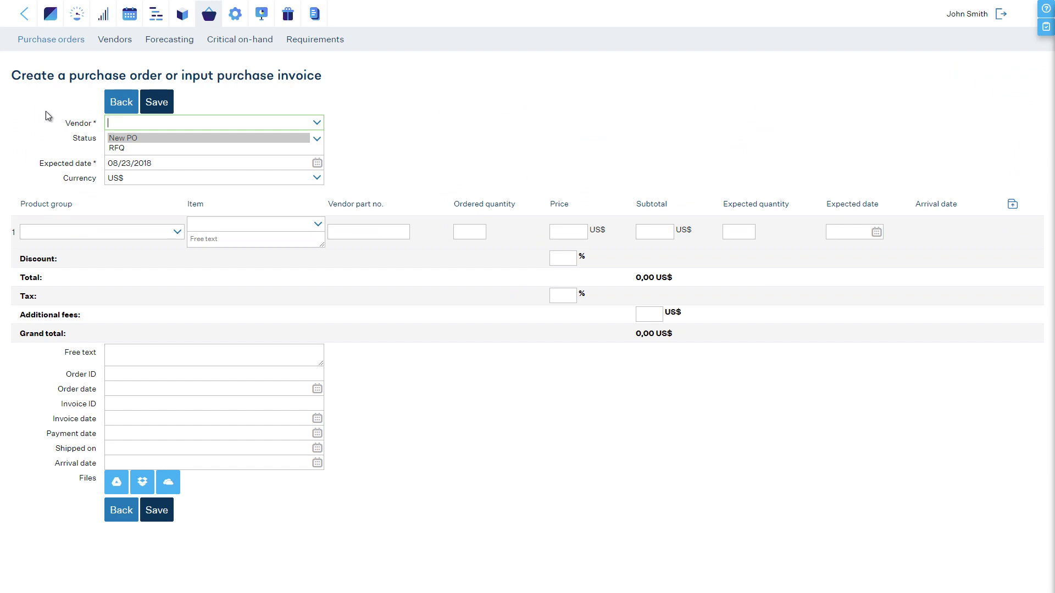
- Choose vendor Wood Inc. and add Table leg and Table top as the order lines
left_click(123, 141)
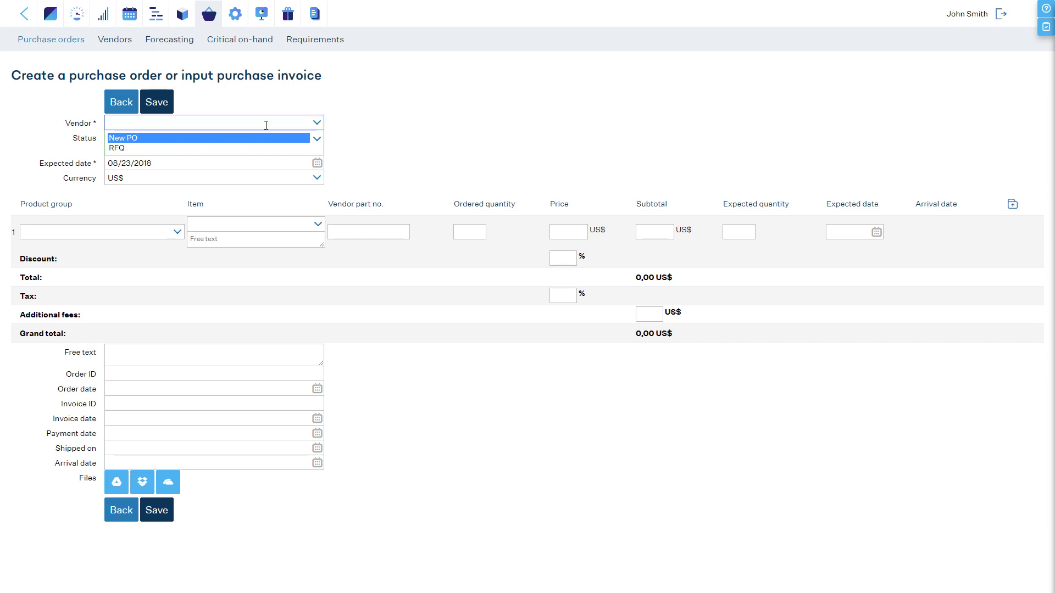
left_click(317, 124)
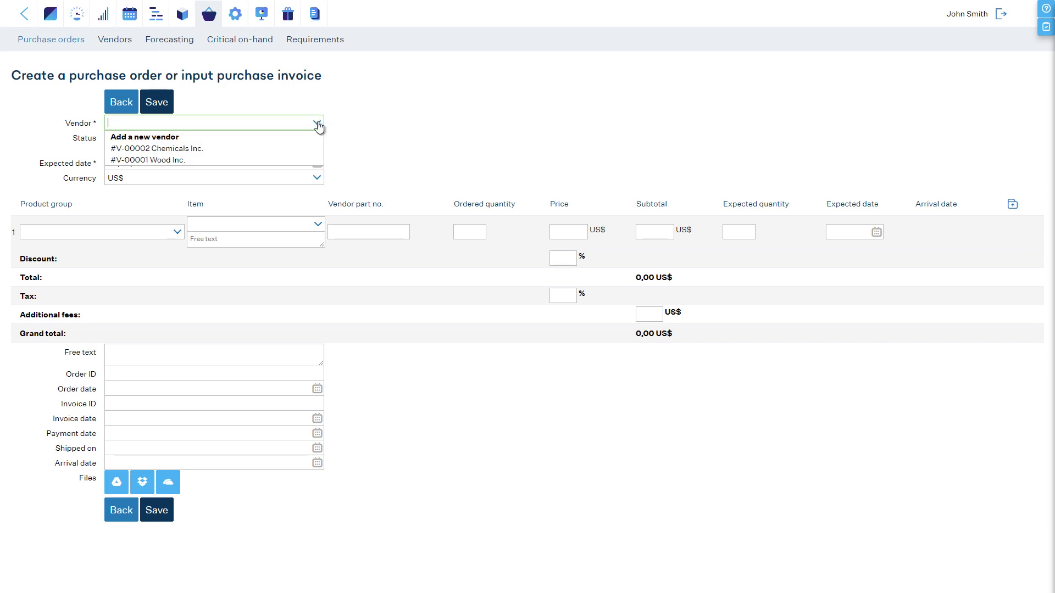
left_click(292, 160)
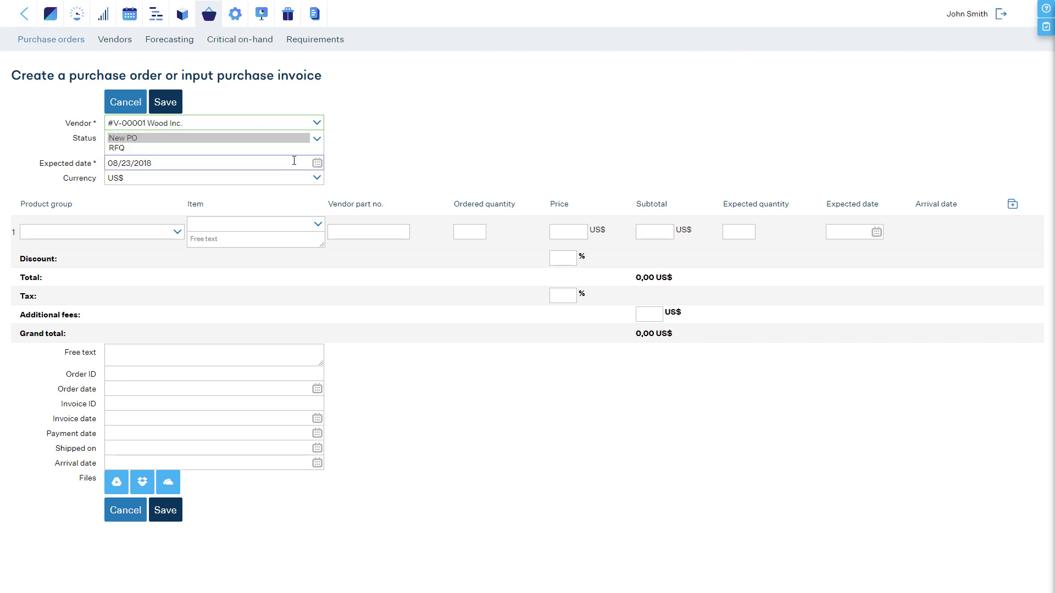
left_click(318, 224)
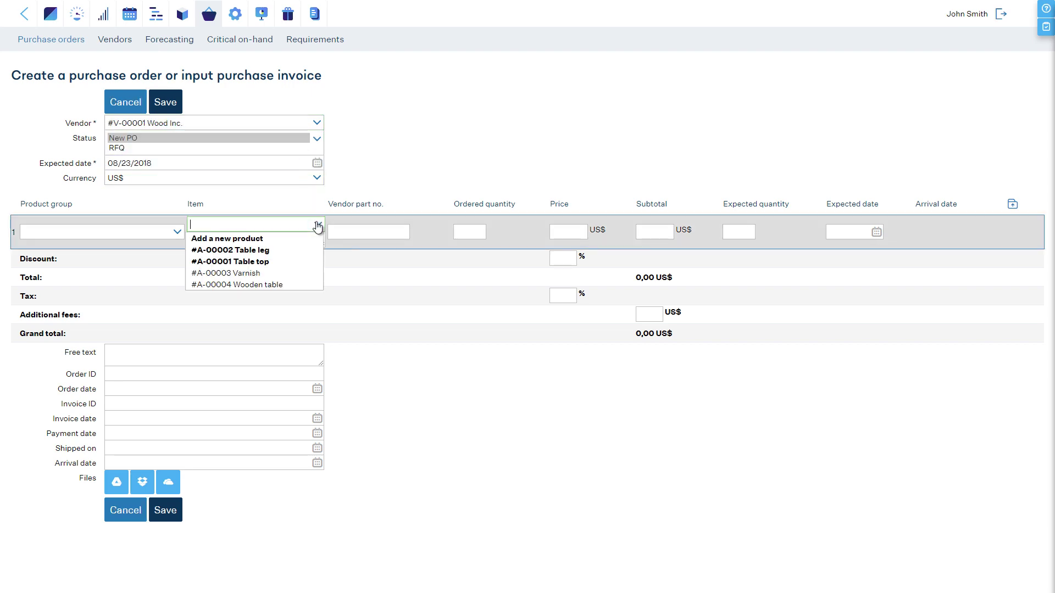
left_click(318, 251)
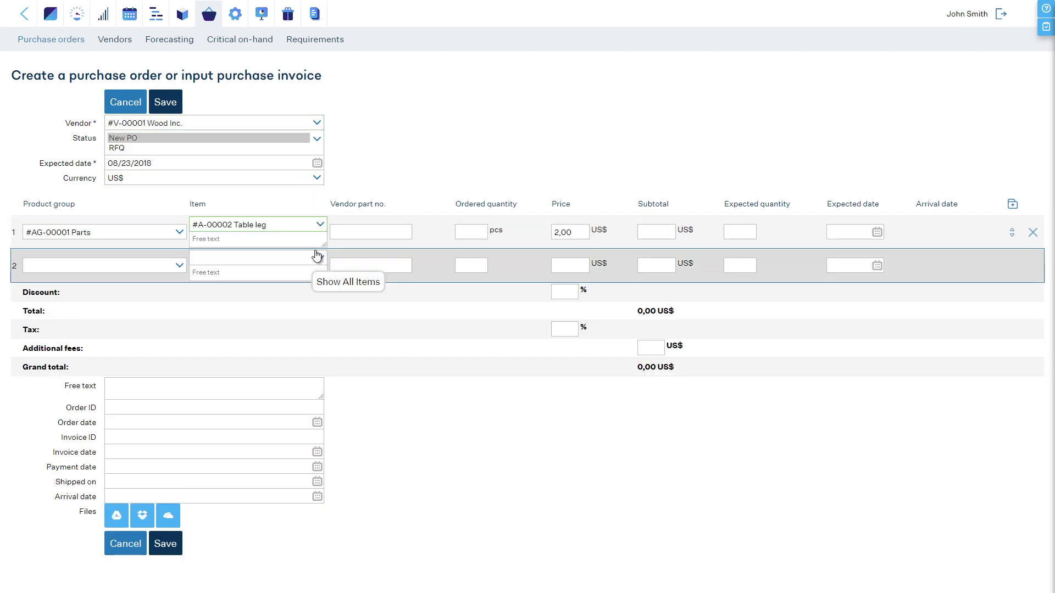
left_click(317, 256)
left_click(309, 296)
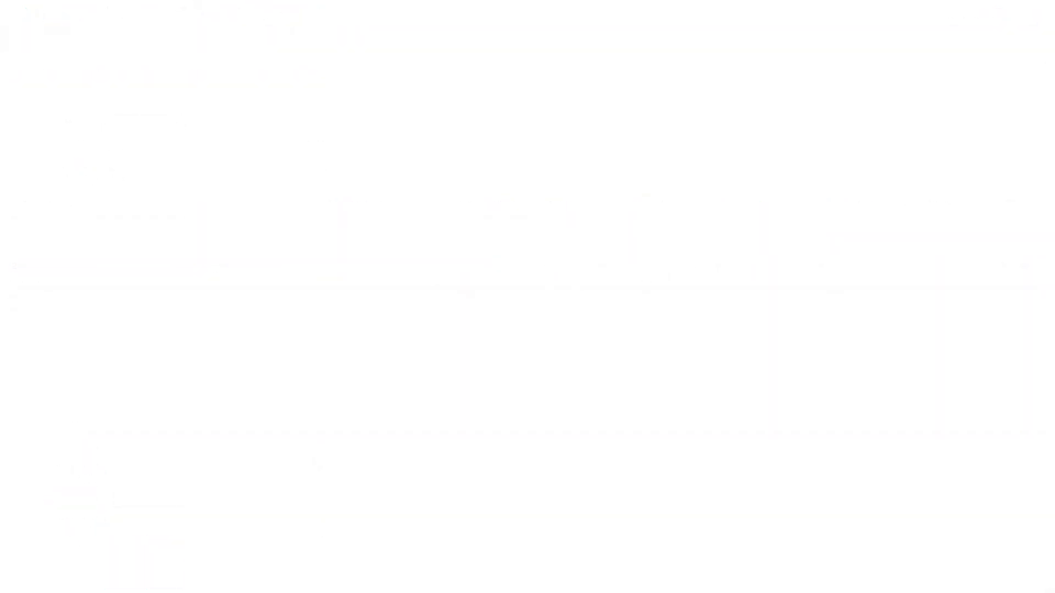
left_click(316, 224)
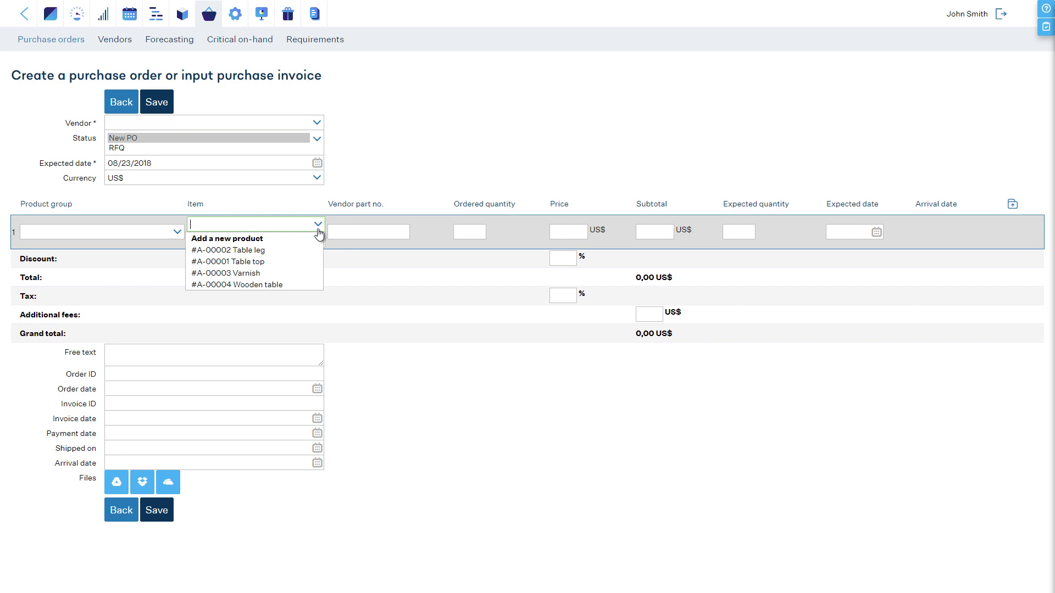
left_click(302, 250)
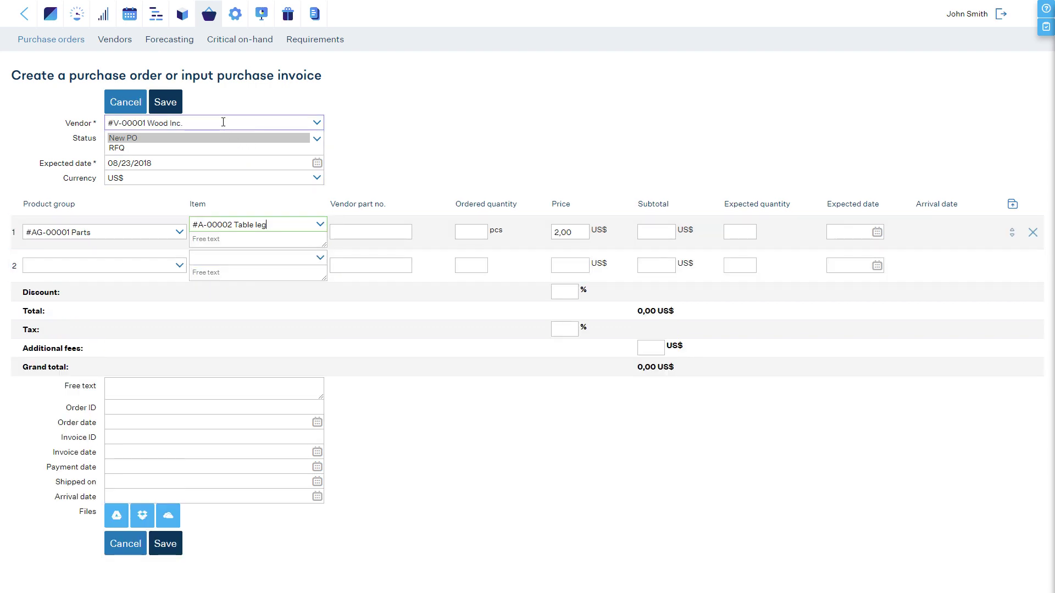
left_click(319, 258)
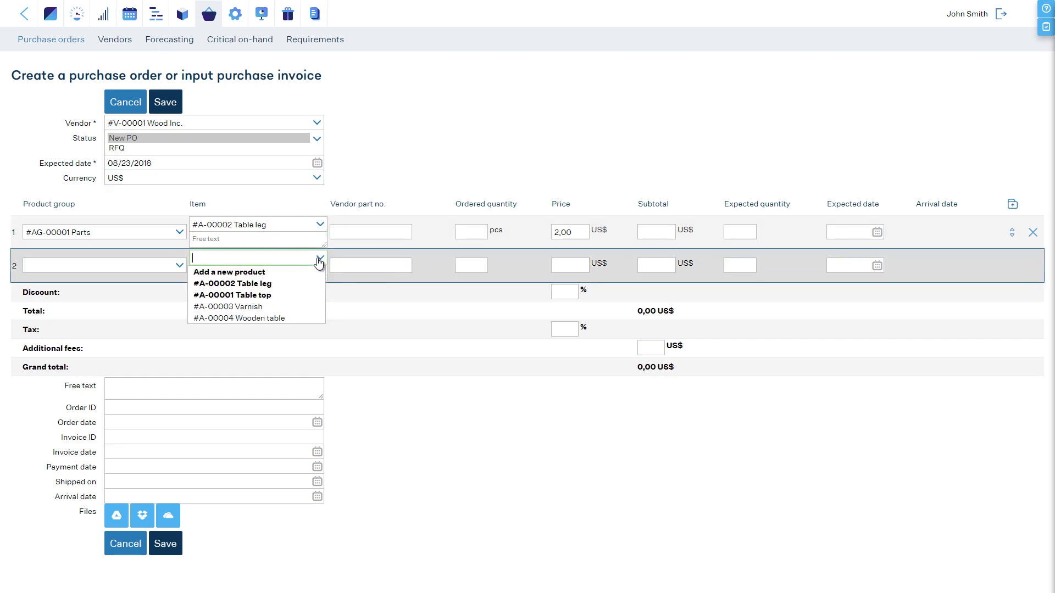
left_click(308, 294)
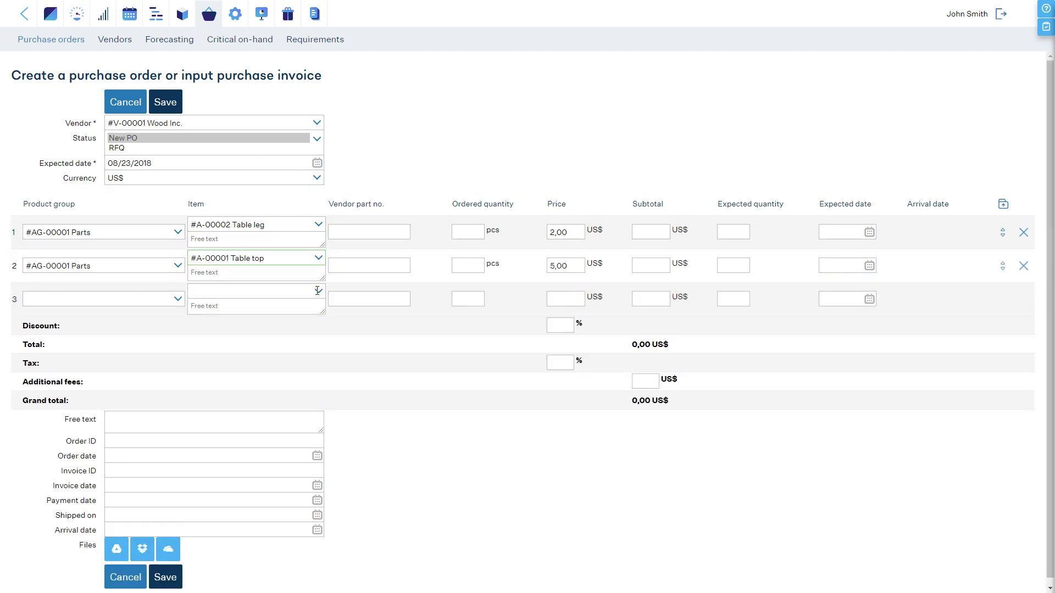
- Order 100 Table legs by 08/29/2018 and 25 Table tops by 08/30/2018, then save
left_click(468, 234)
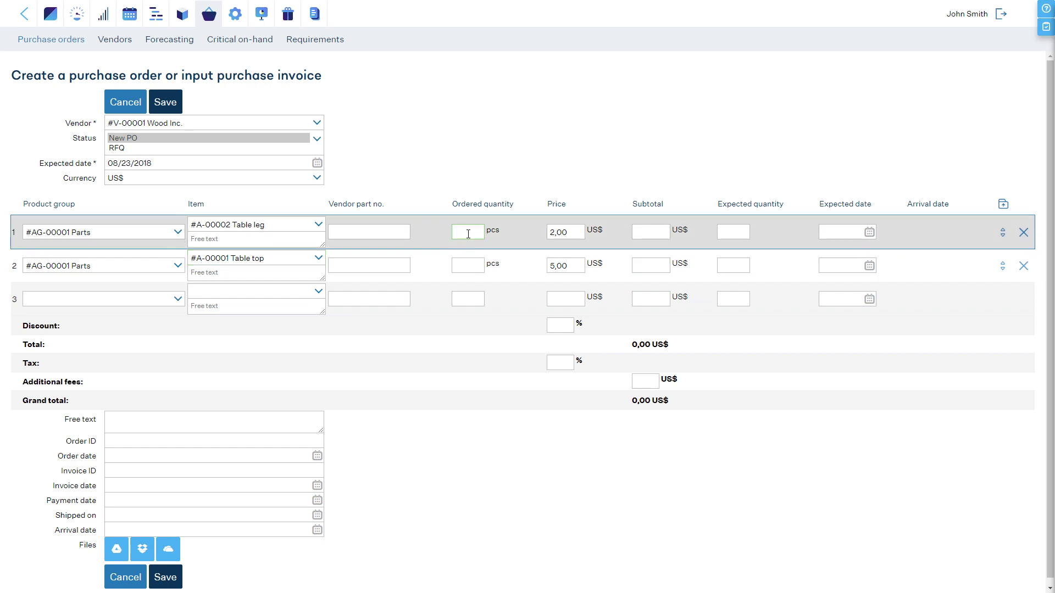
type("100")
left_click(465, 265)
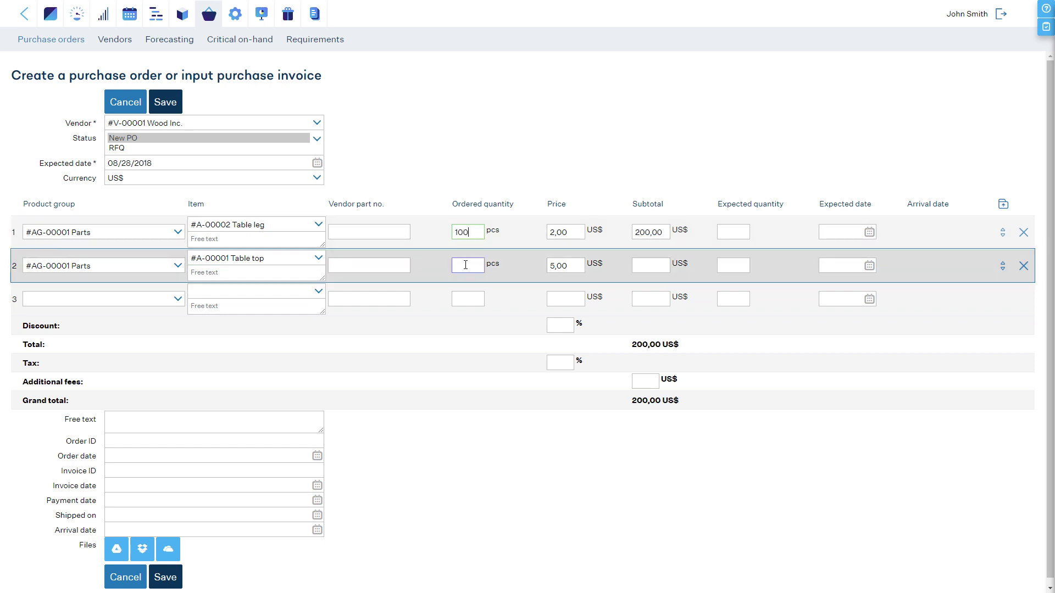
type("25")
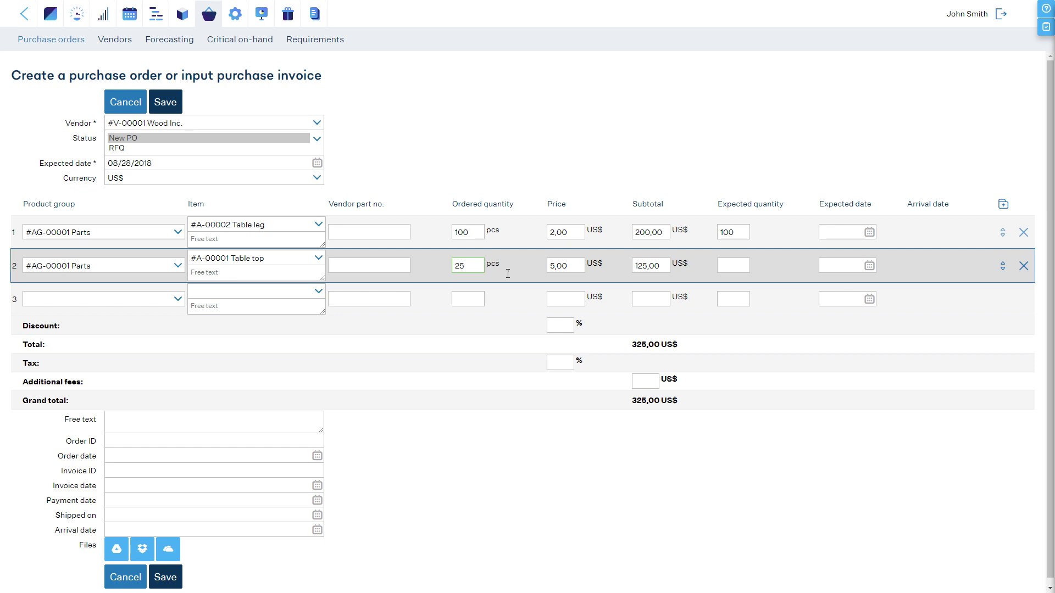
left_click(841, 232)
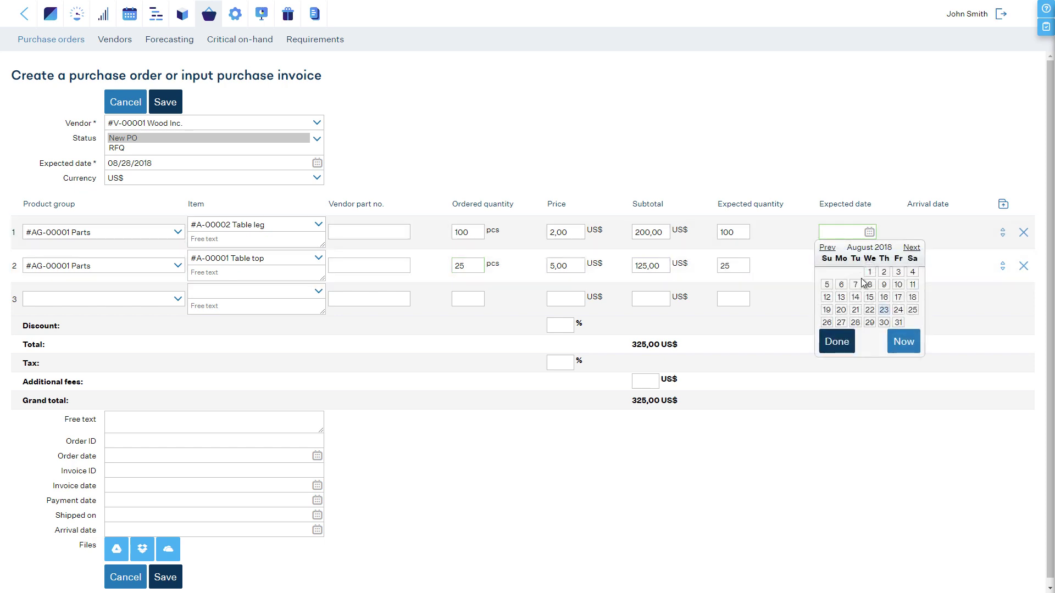
left_click(869, 322)
left_click(852, 267)
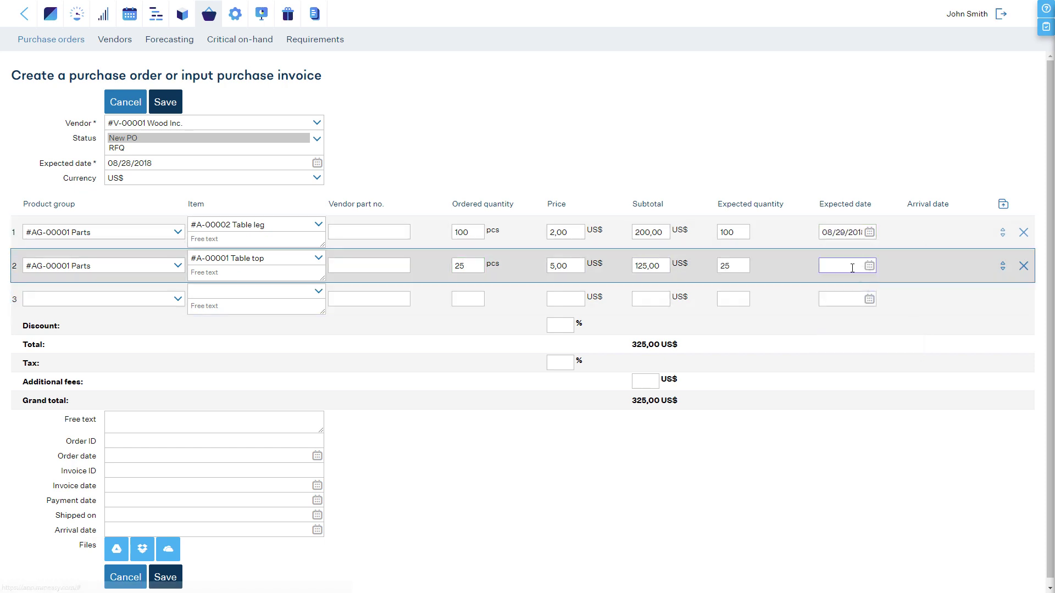
left_click(884, 362)
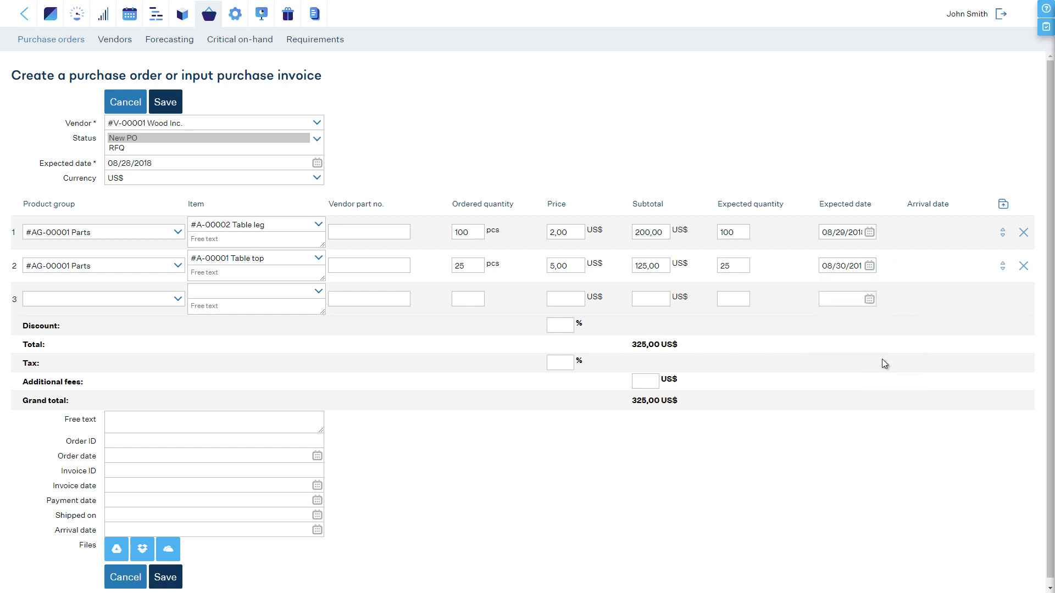
left_click(173, 104)
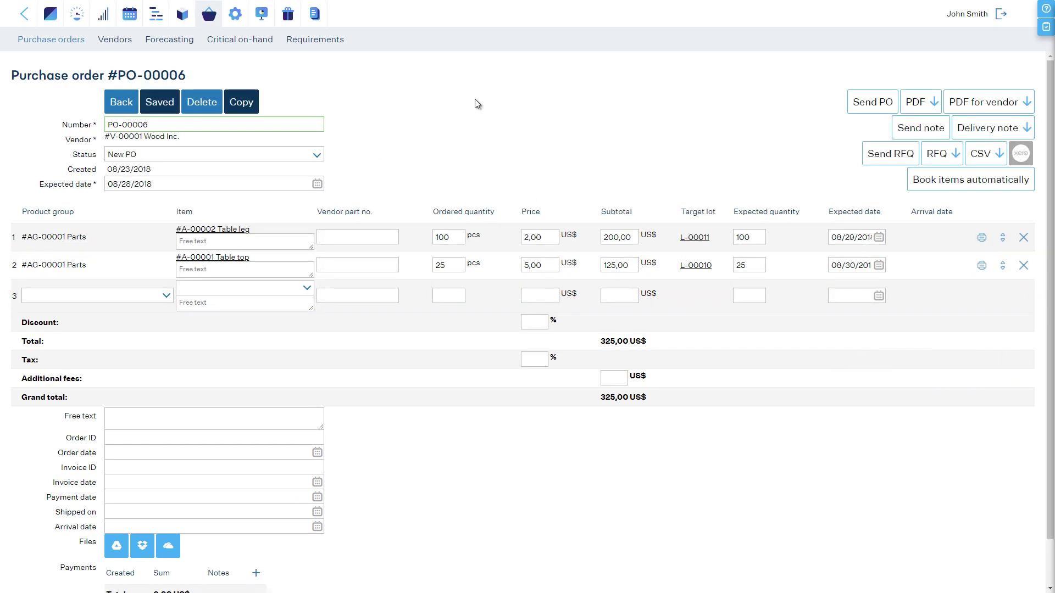
- Preview the vendor PDF, then set order date 08/23/2018 and save the order as Ordered
left_click(962, 105)
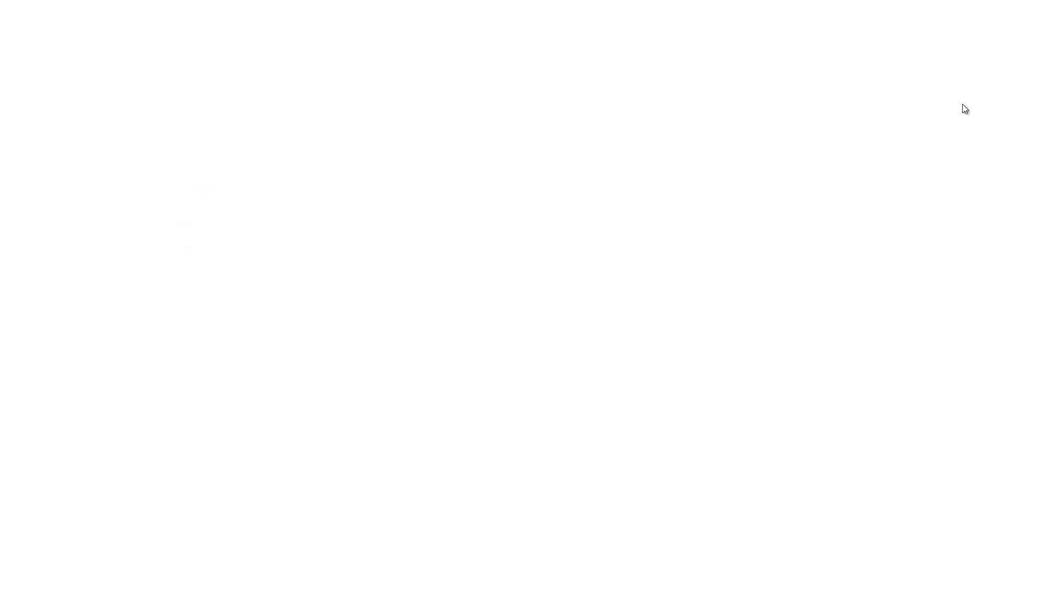
key("ctrl+w")
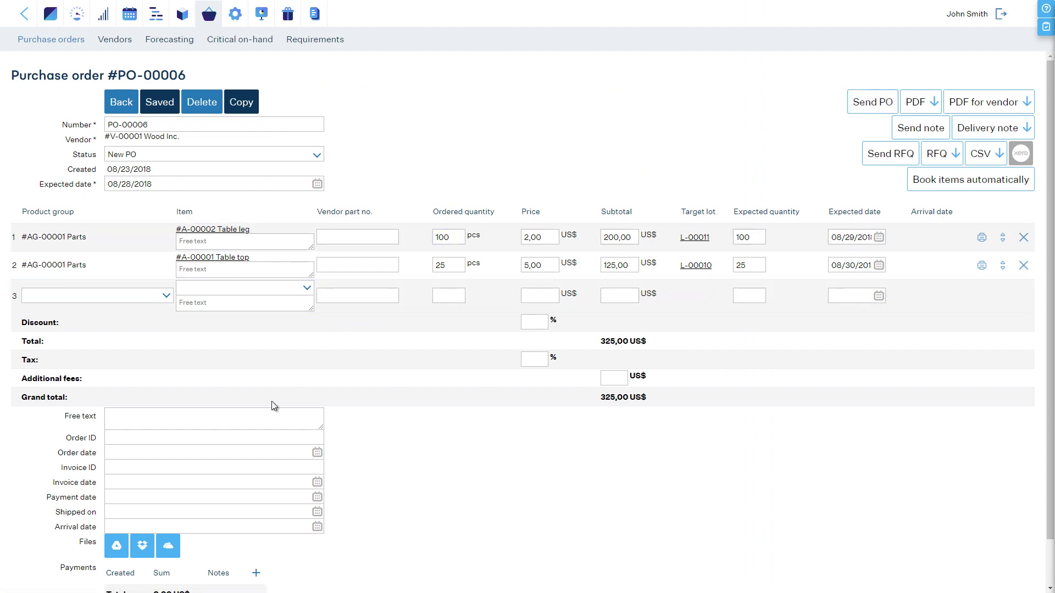
left_click(239, 435)
left_click(231, 454)
left_click(187, 563)
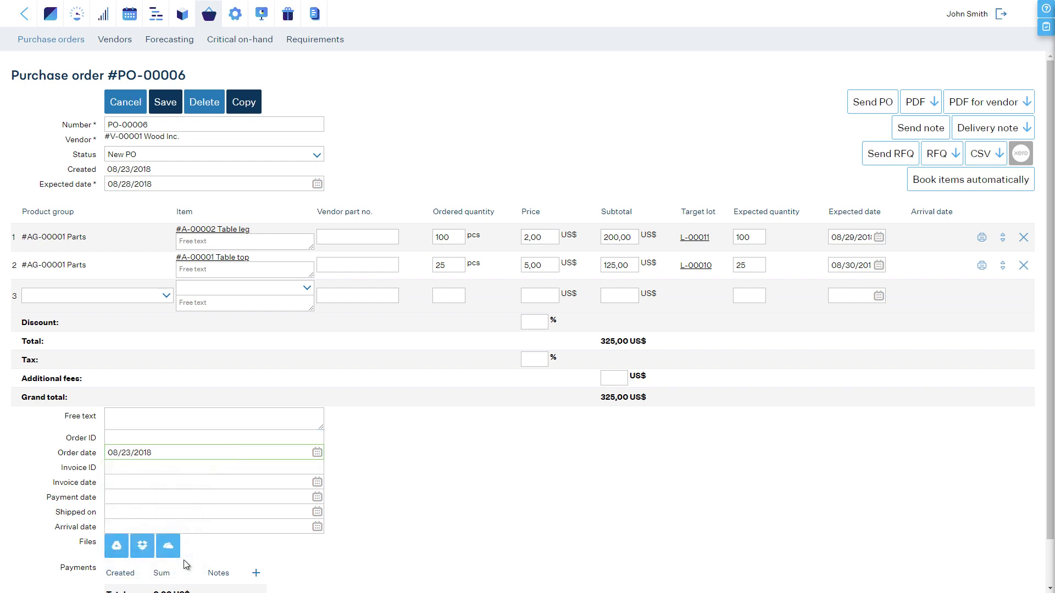
left_click(172, 110)
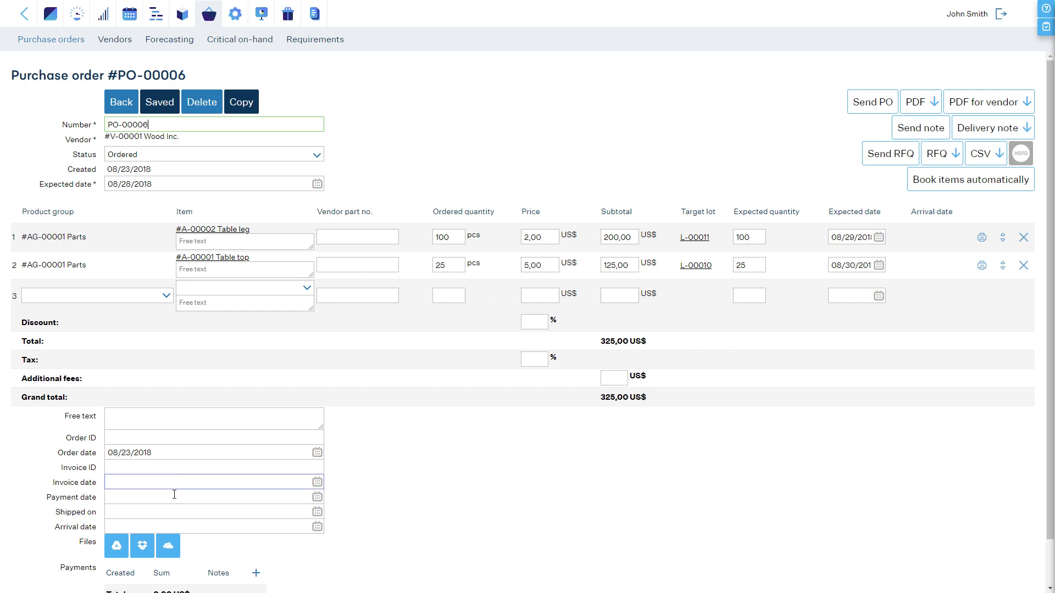
- Mark it shipped on 08/23/2018 and set arrival date 08/23/2018 03:04, saving each
left_click(182, 511)
left_click(189, 488)
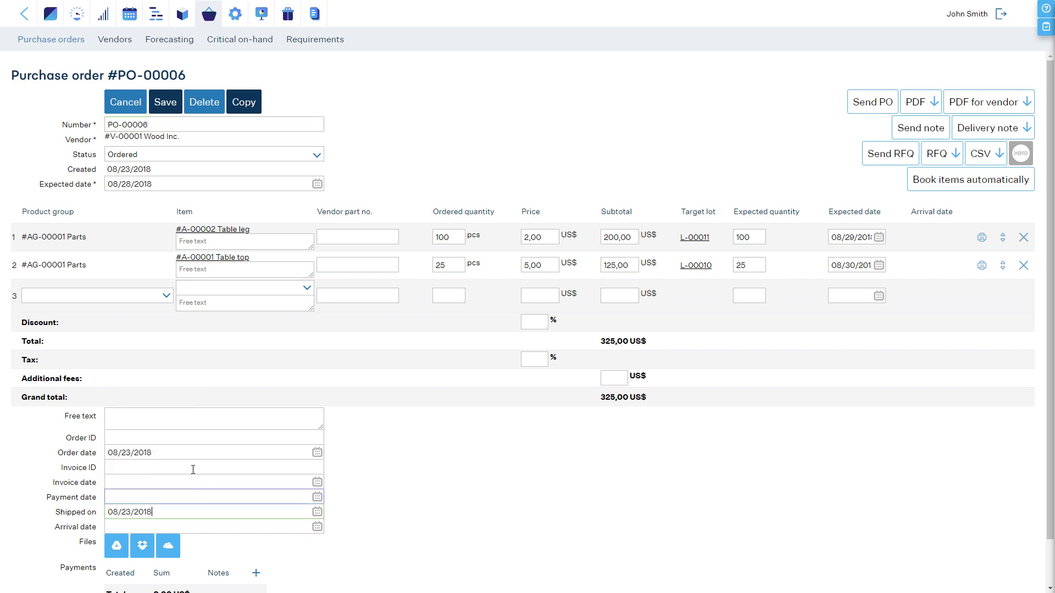
left_click(167, 104)
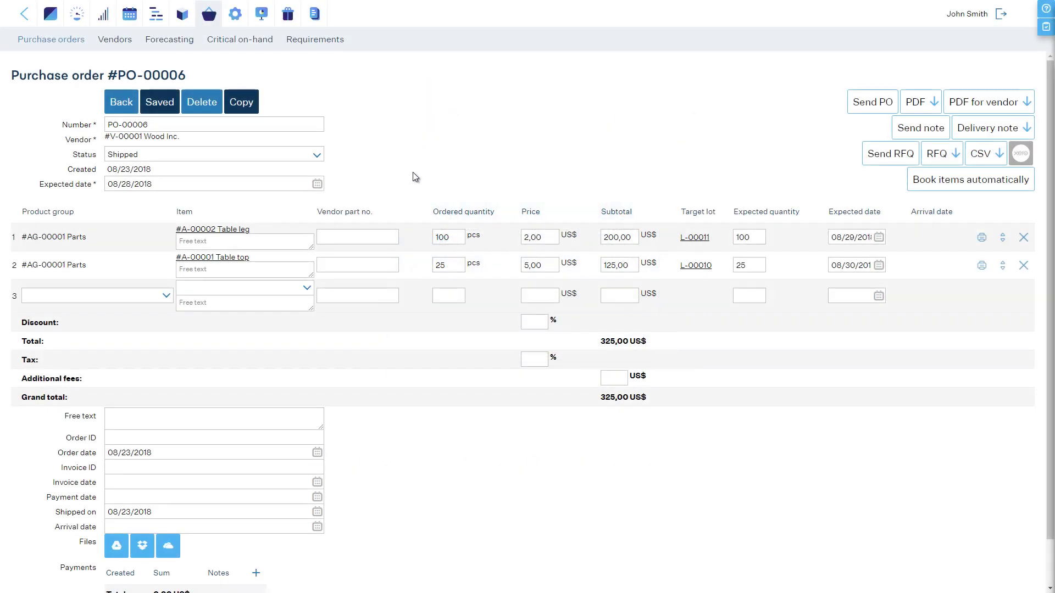
left_click(234, 527)
left_click(198, 503)
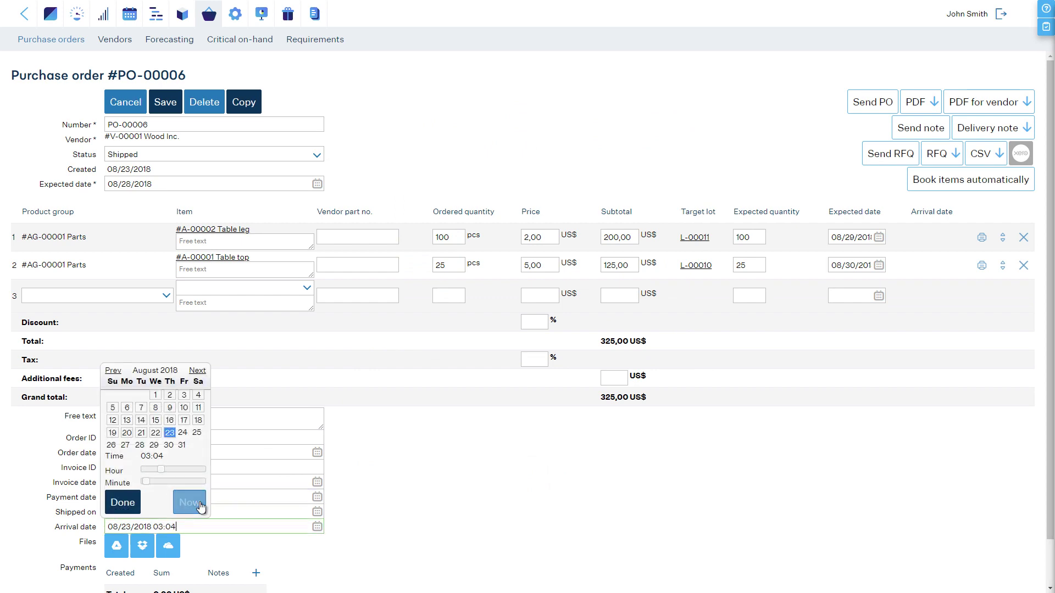
left_click(128, 508)
scroll(143, 539, "down", 1)
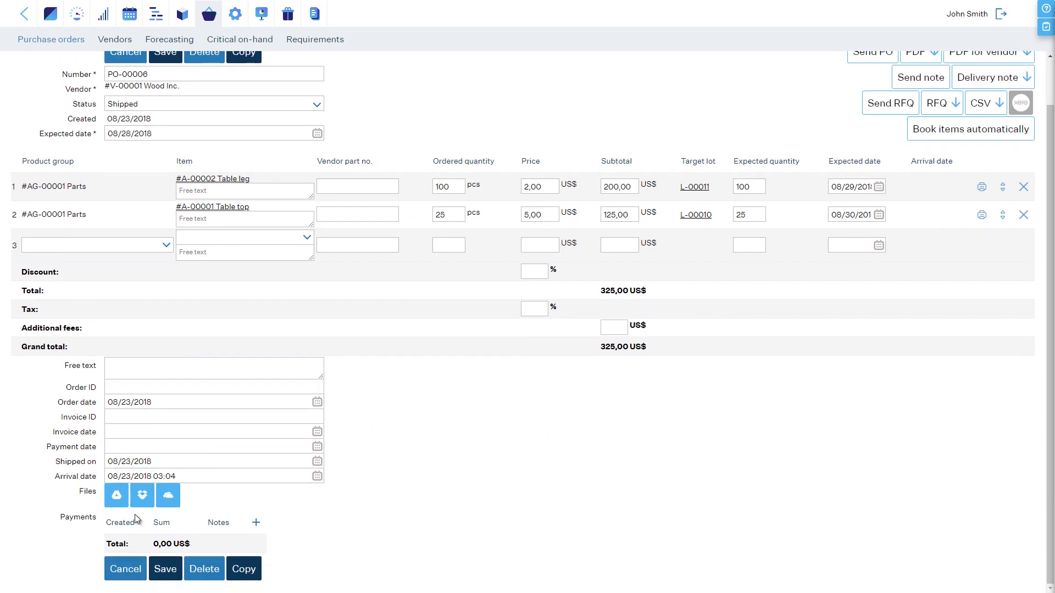
left_click(165, 566)
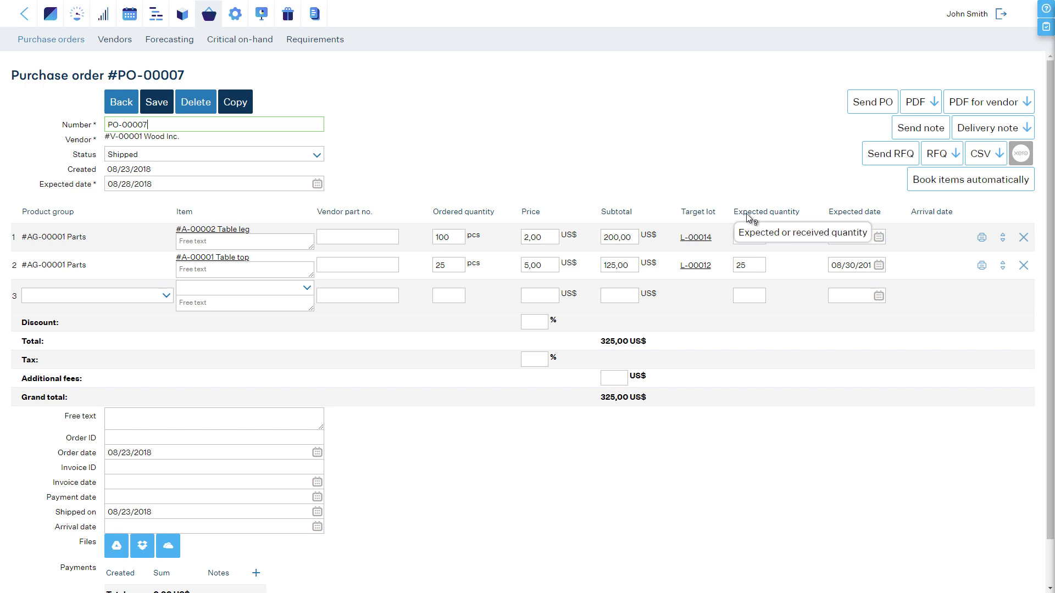
- Receive 50 Table legs on 08/23/2018, leaving 50 still expected, and save the partial receipt
left_click(747, 235)
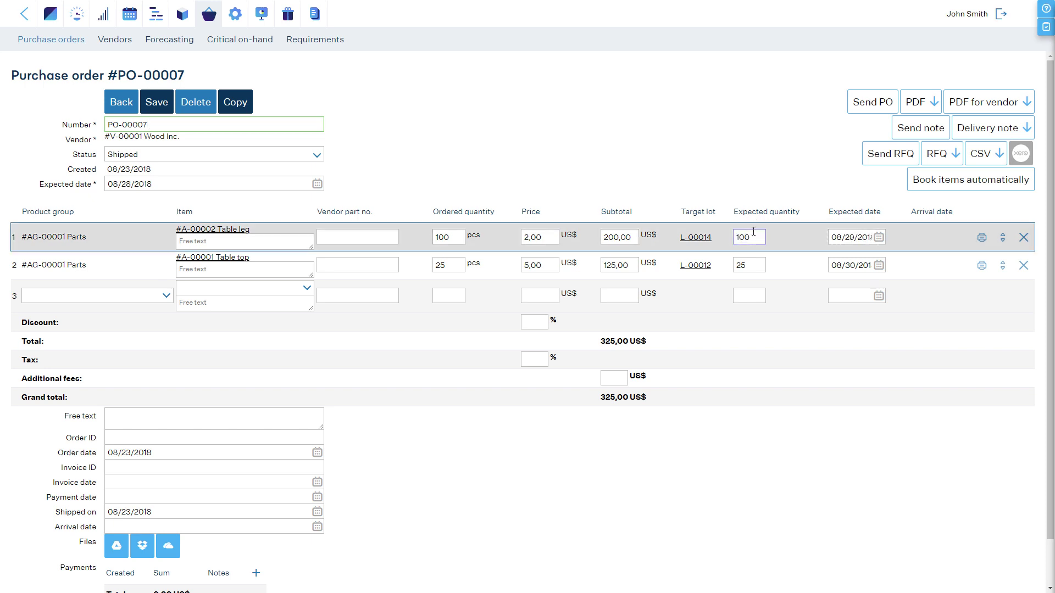
left_click(450, 235)
left_click_drag(752, 237, 721, 241)
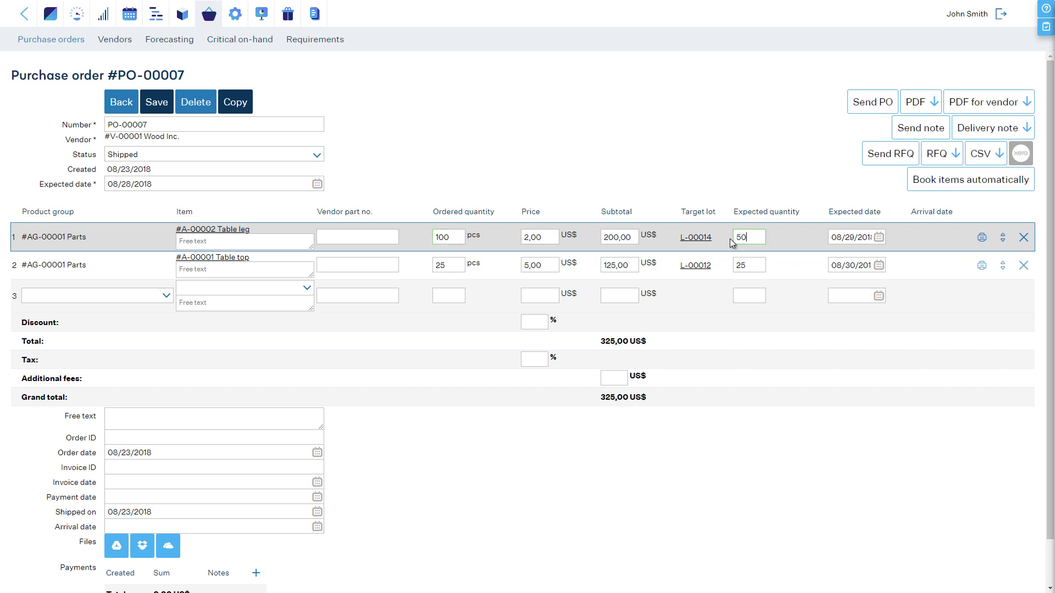
left_click(750, 264)
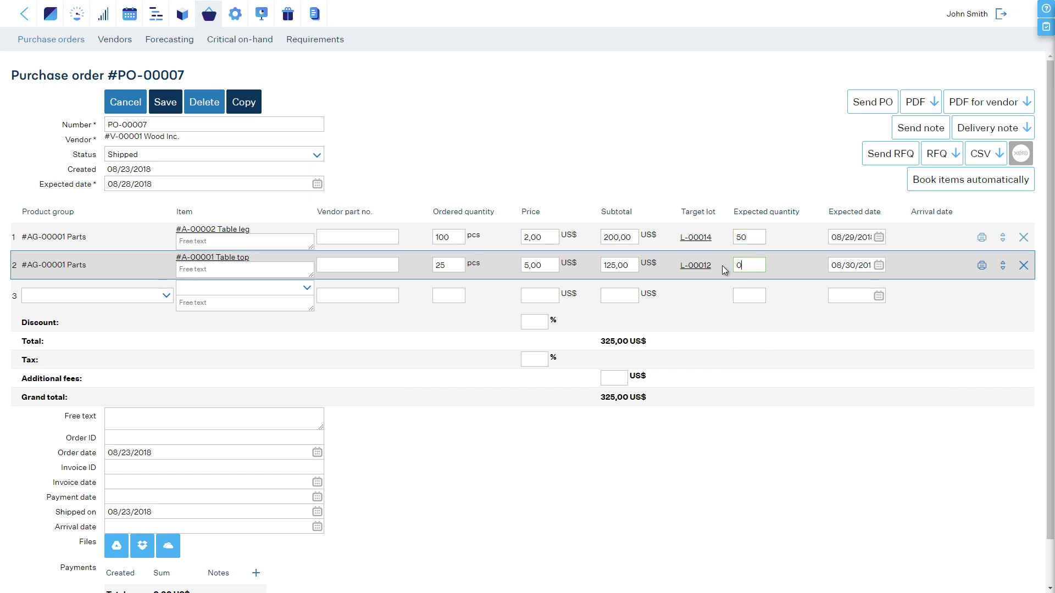
left_click(213, 527)
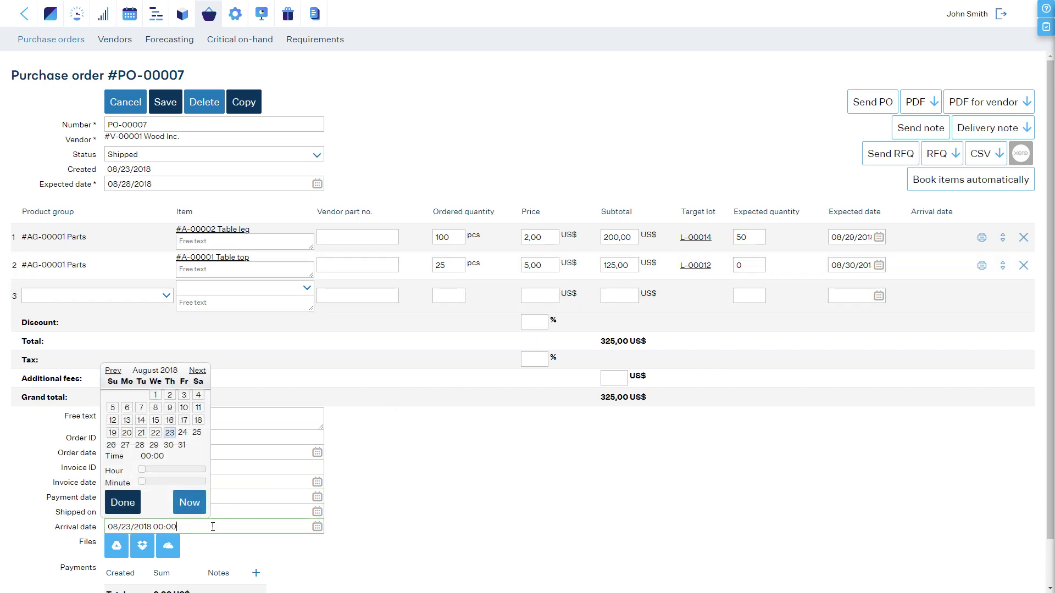
left_click(137, 504)
scroll(140, 554, "down", 1)
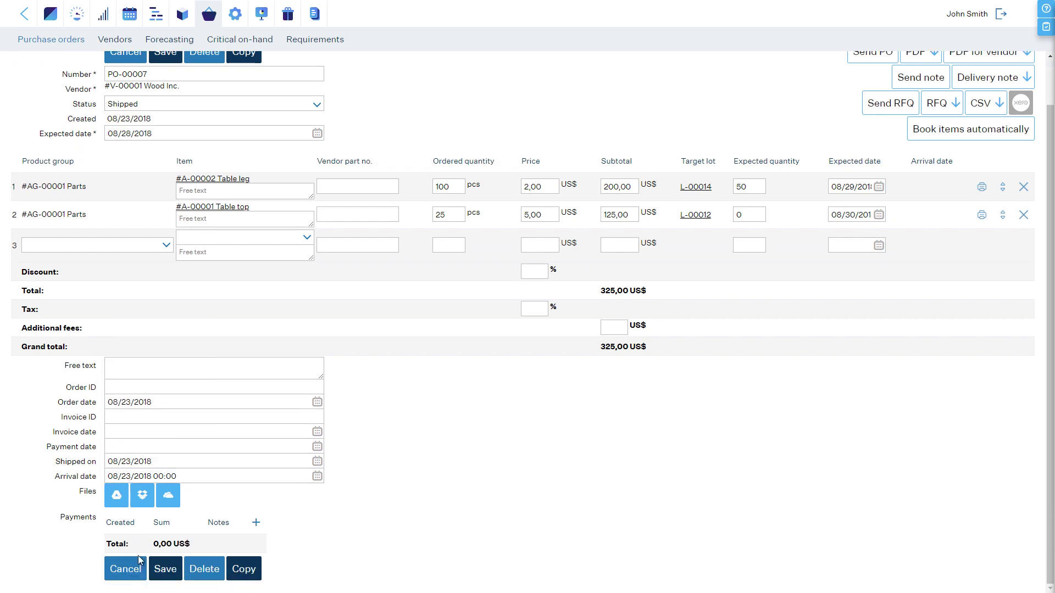
left_click(159, 568)
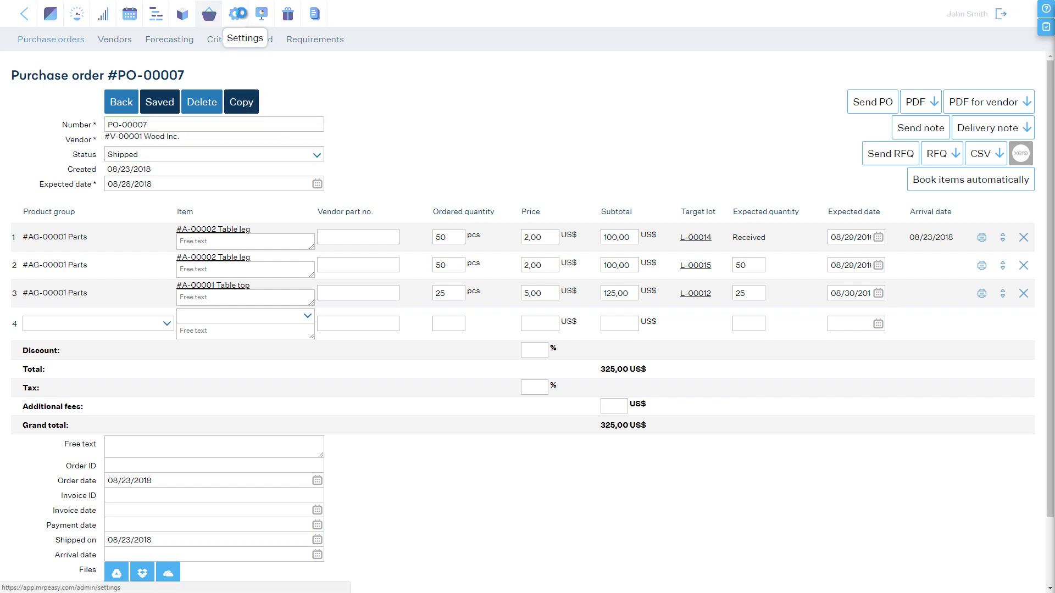
left_click(242, 17)
- Review the stock worker user's permissions, then book PO-00006's received items automatically
left_click(243, 39)
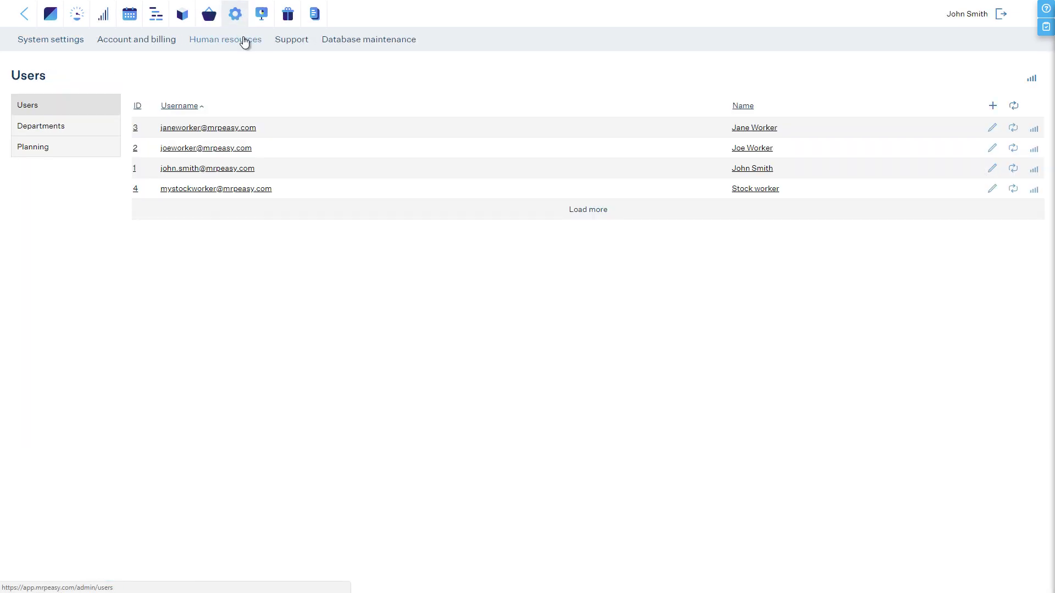
left_click(236, 189)
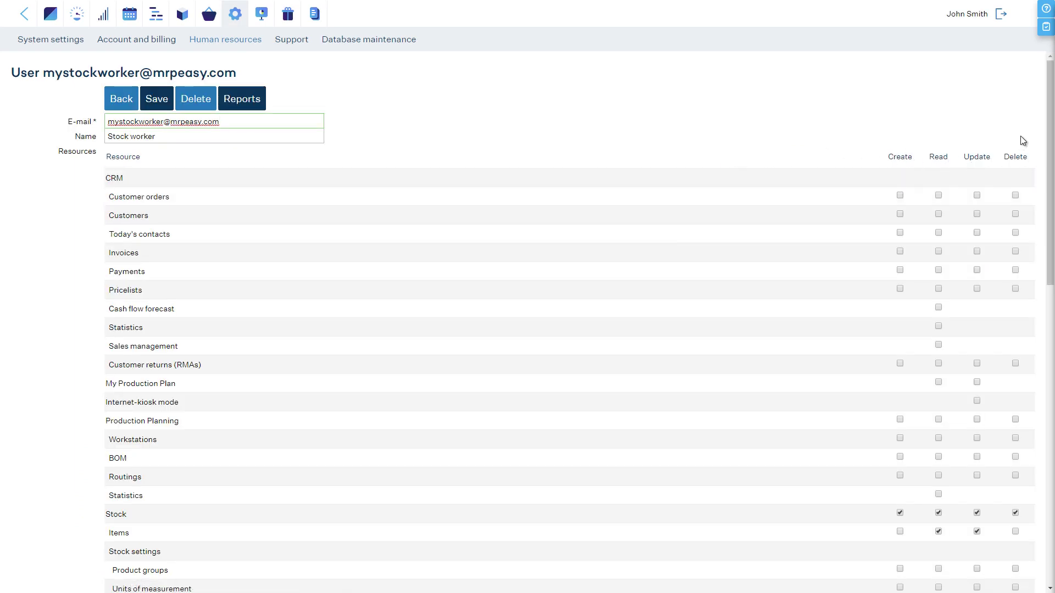
left_click_drag(1049, 110, 1049, 257)
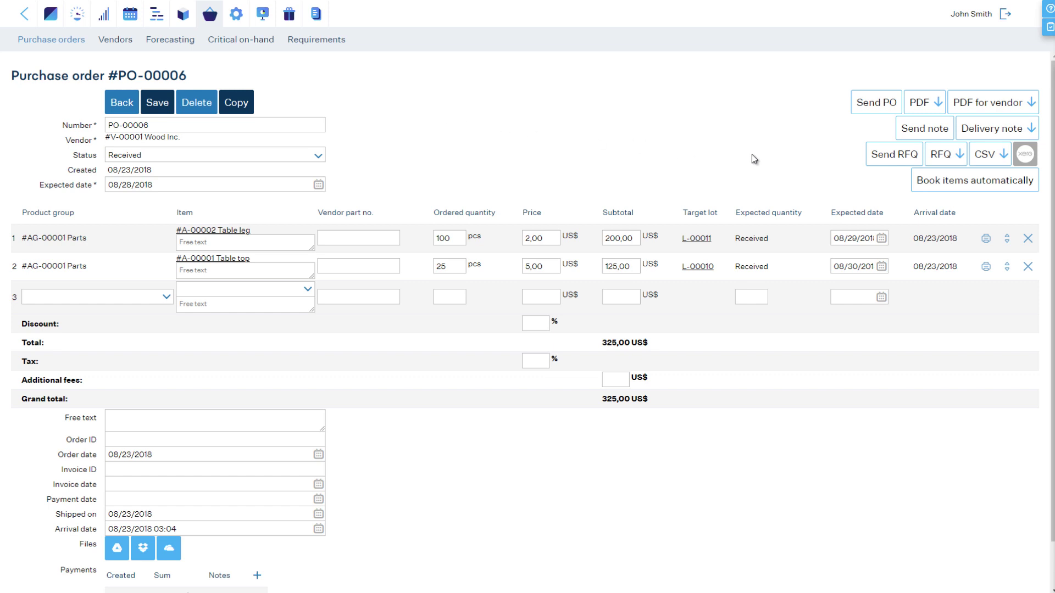
left_click(928, 188)
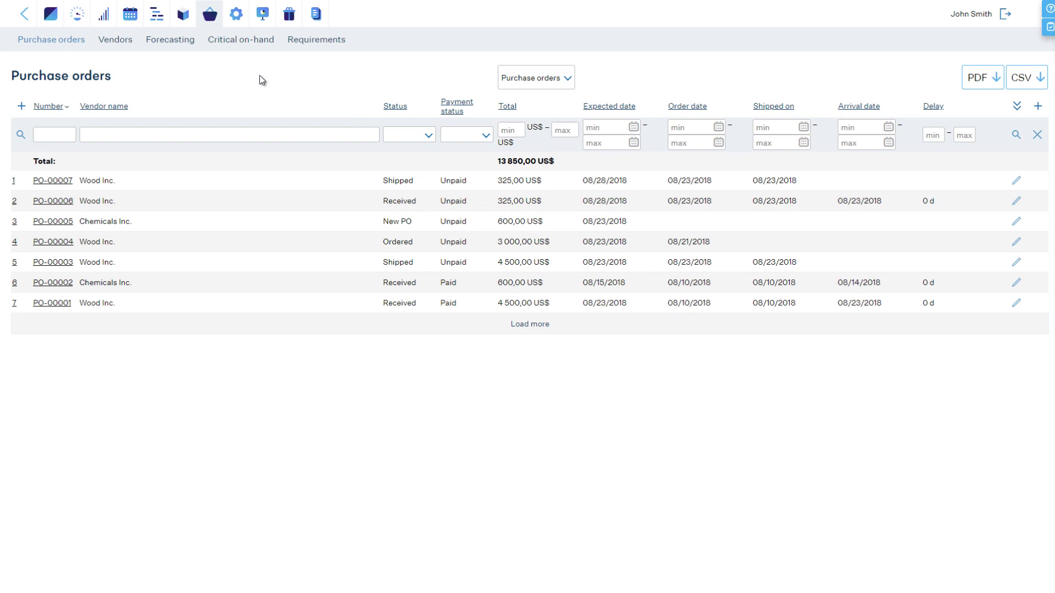
- Create a Wood Inc. RFQ for 100 Table legs at 2,00, totalling 200,00 US$
left_click(23, 104)
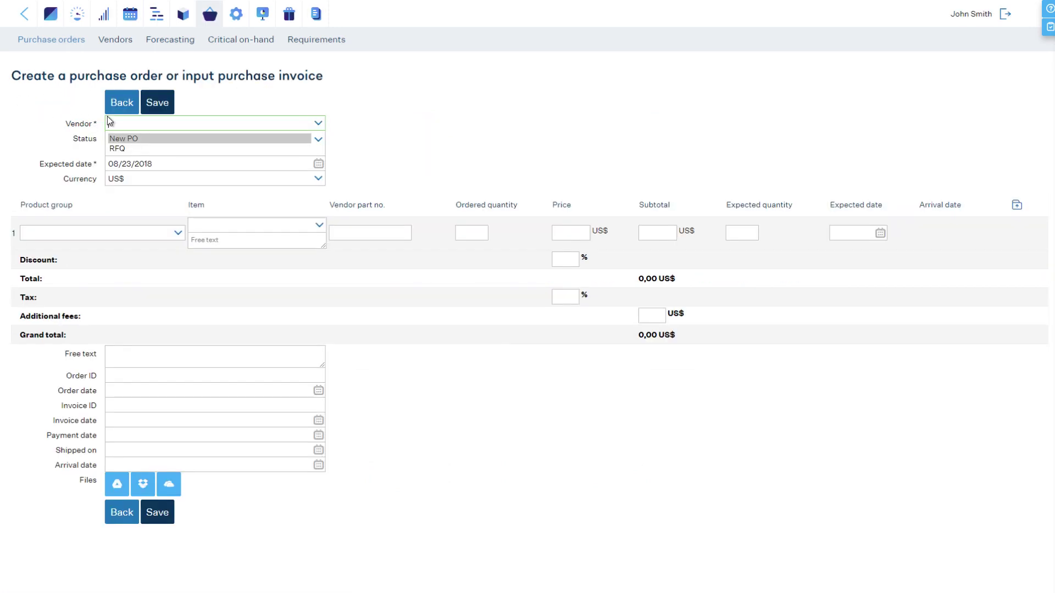
left_click(318, 124)
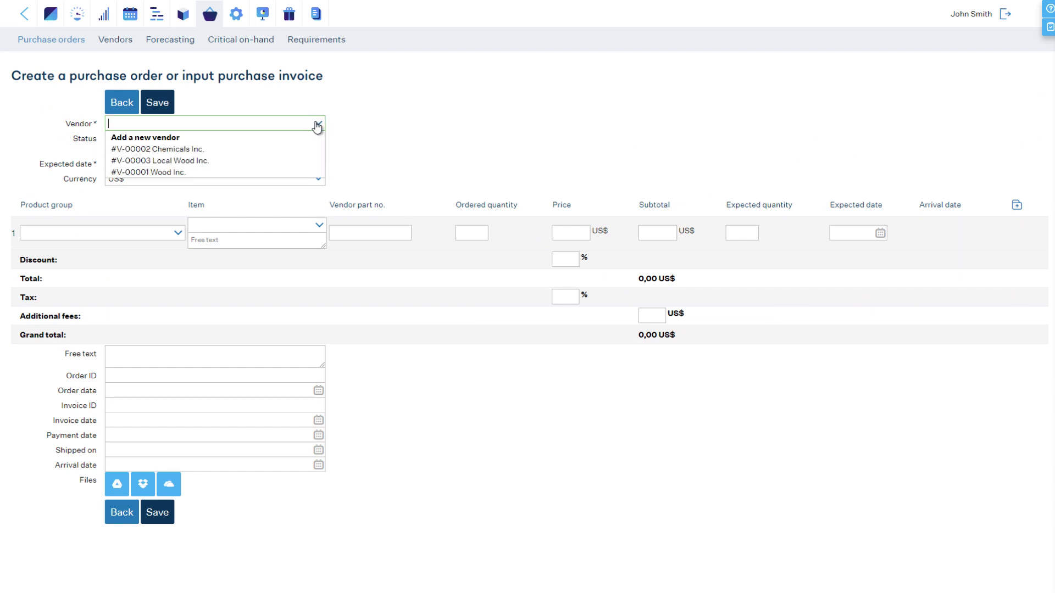
left_click(277, 171)
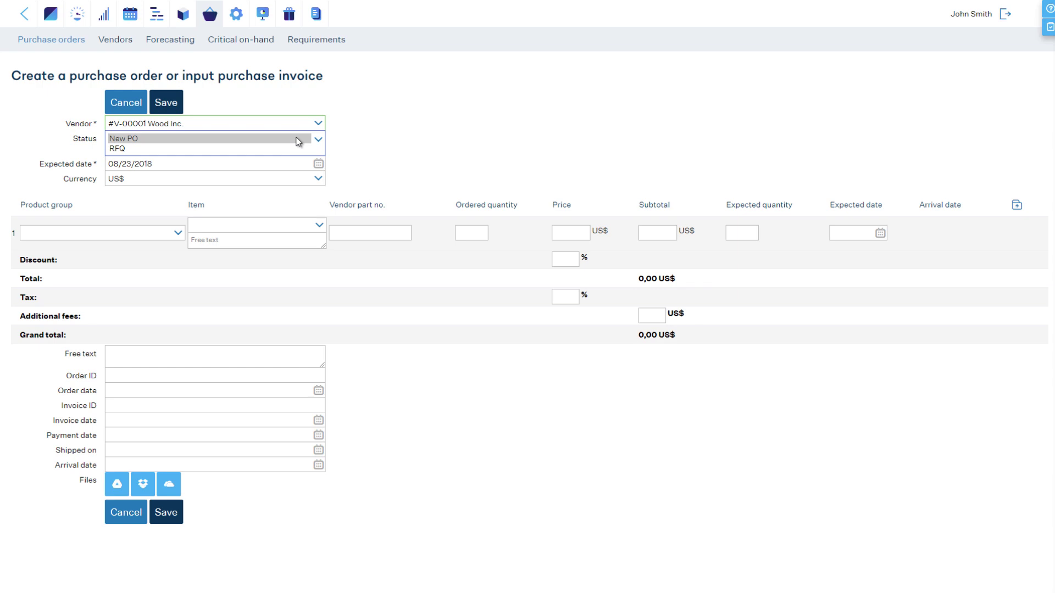
left_click(296, 139)
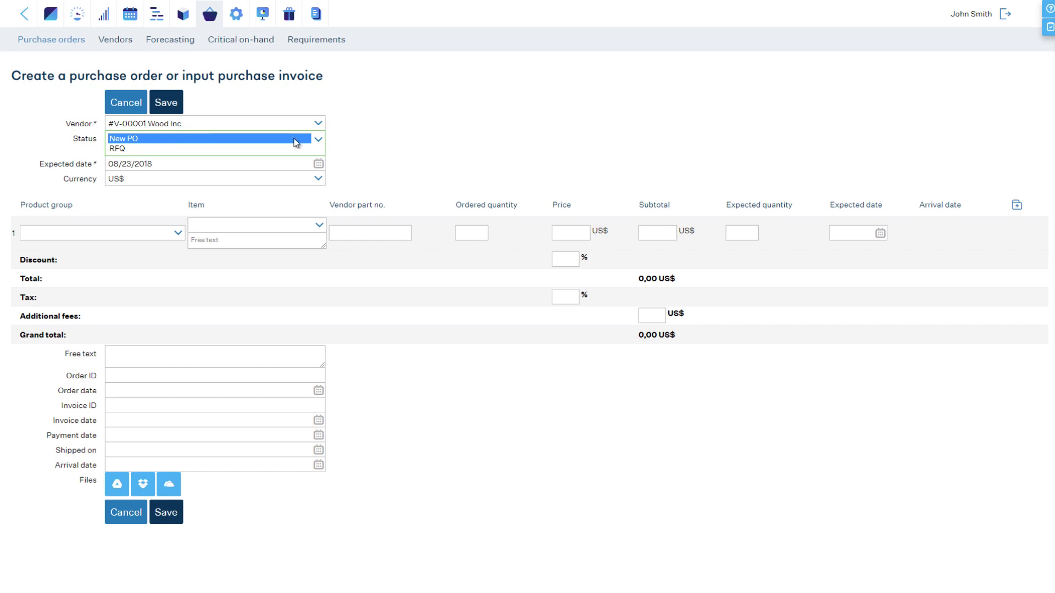
left_click(296, 150)
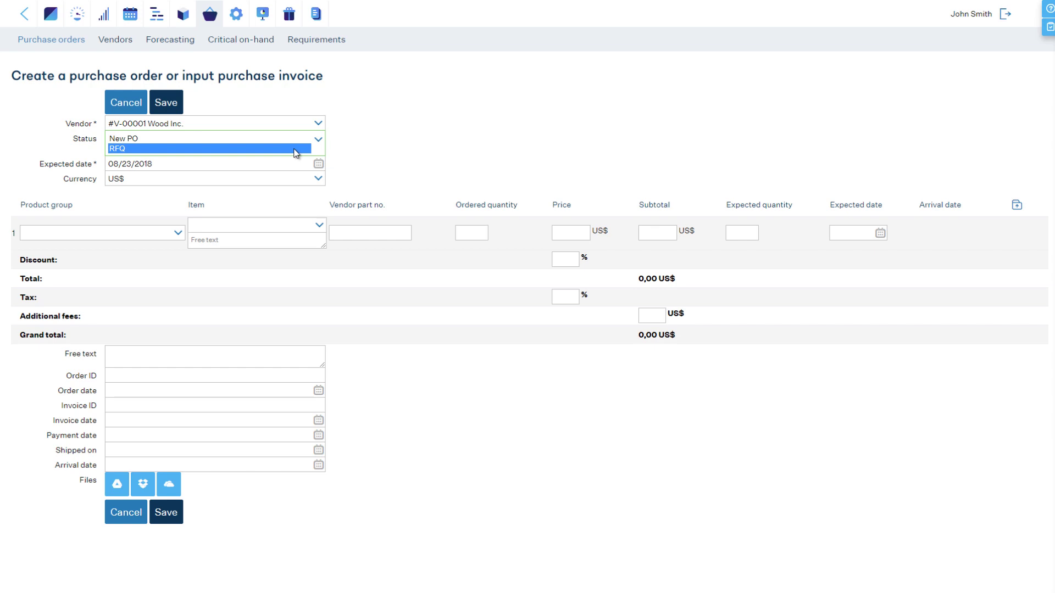
left_click(319, 226)
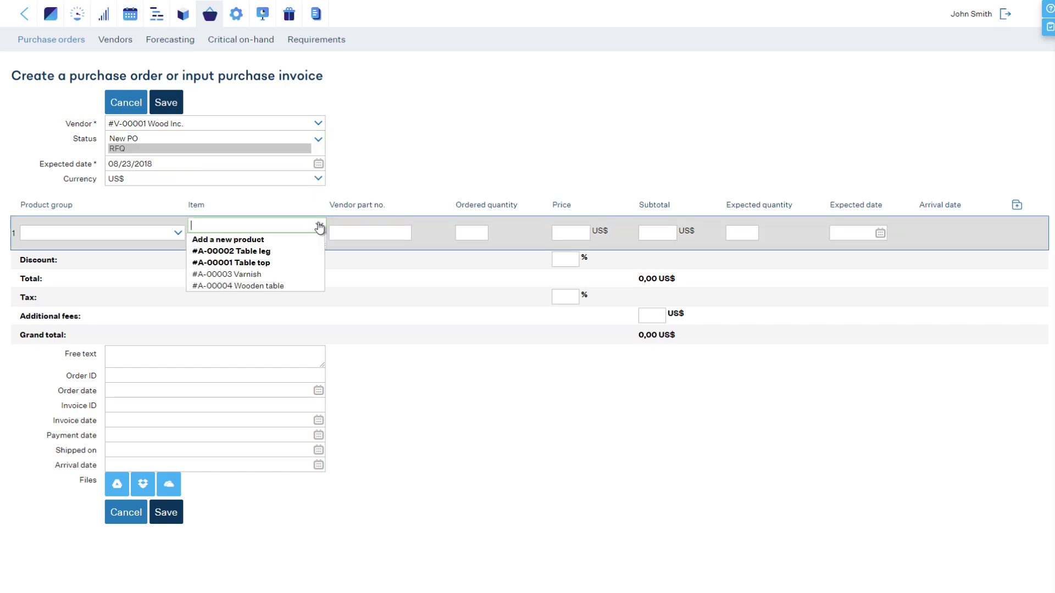
left_click(314, 251)
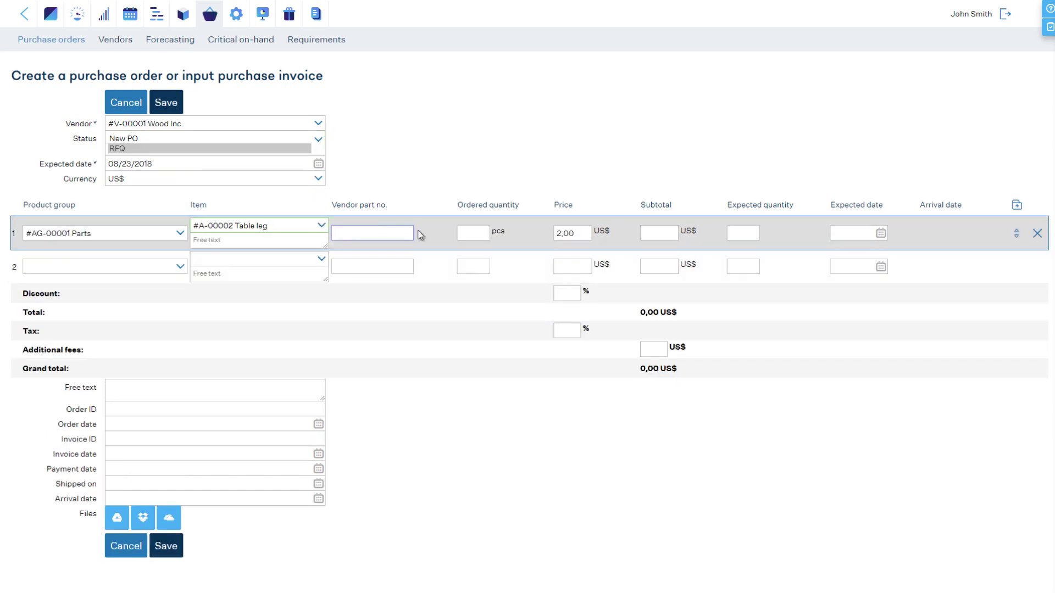
left_click(473, 233)
type("100")
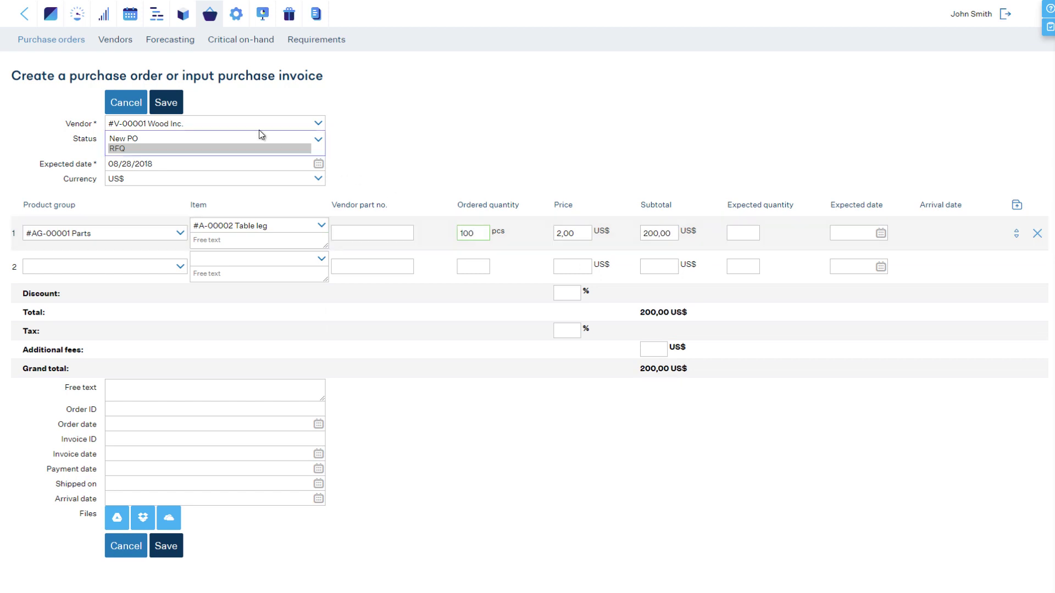
left_click(166, 102)
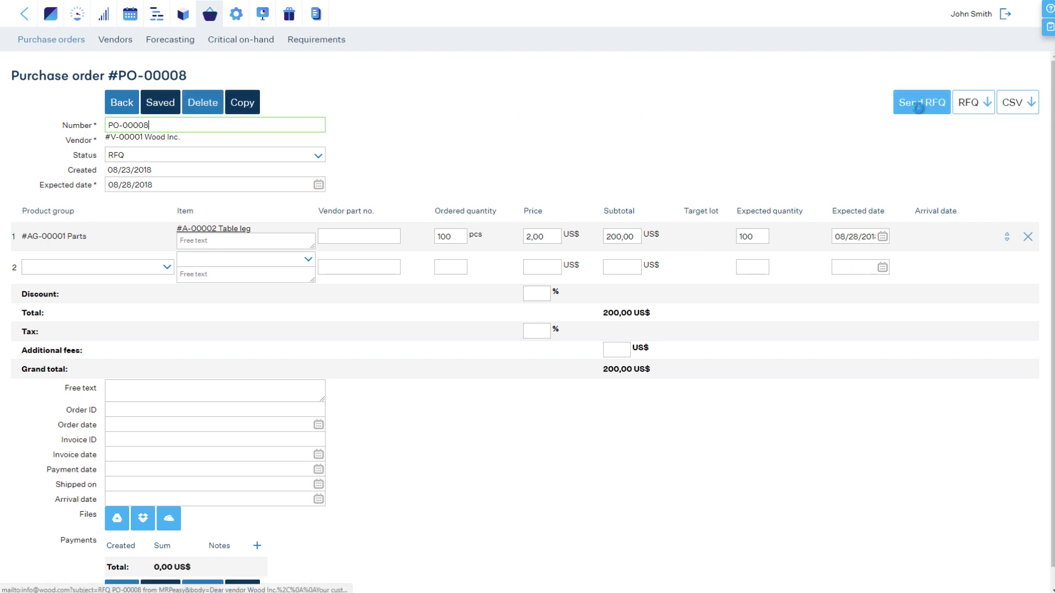
- Preview the RFQ PDF, then copy it into a new order for Local Wood Inc. and save
left_click(966, 109)
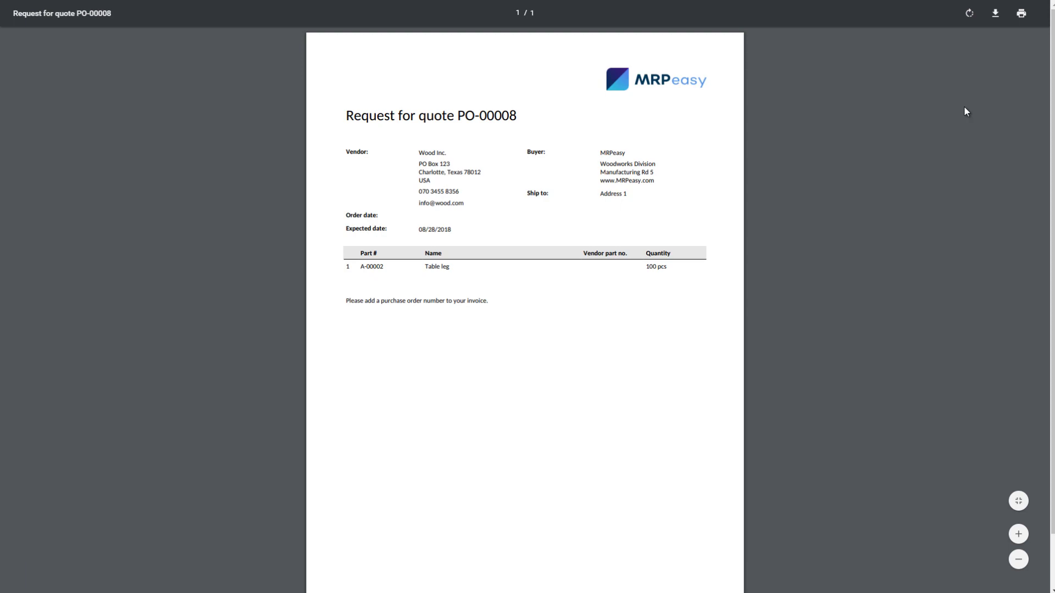
key("ctrl+w")
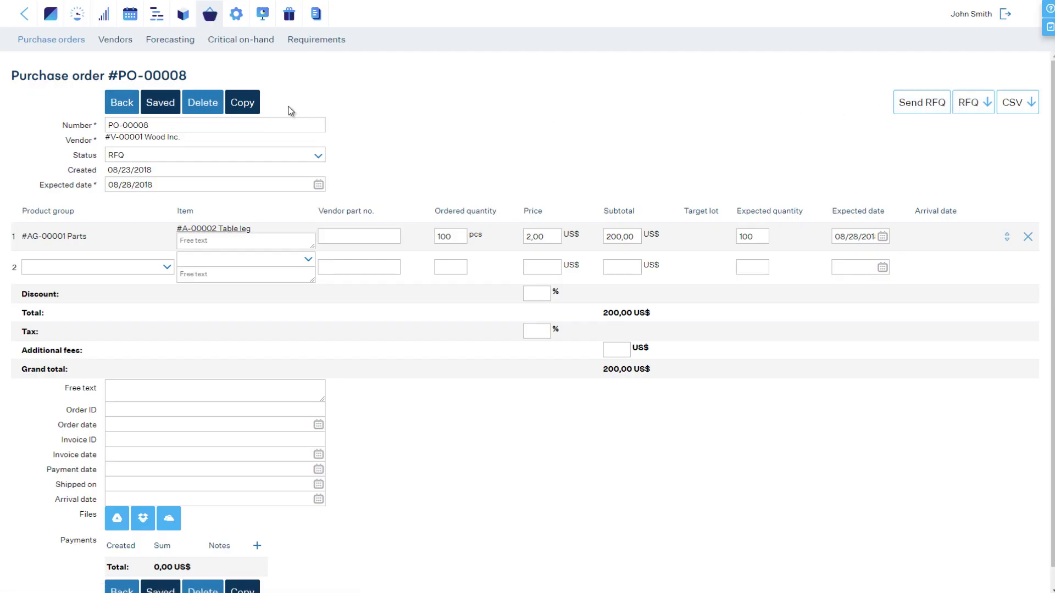
left_click(244, 103)
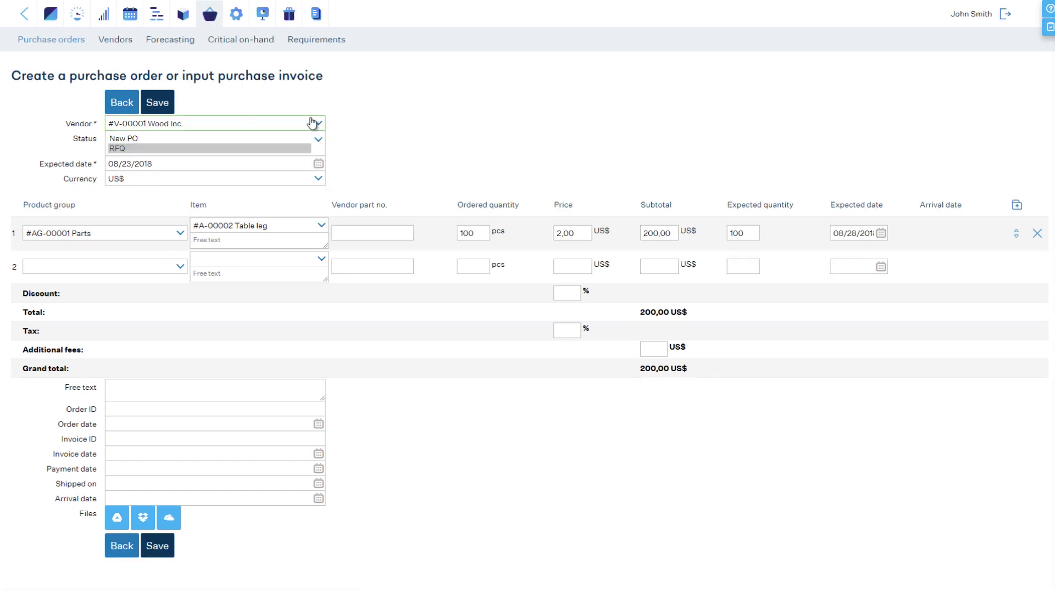
left_click(308, 125)
left_click(221, 159)
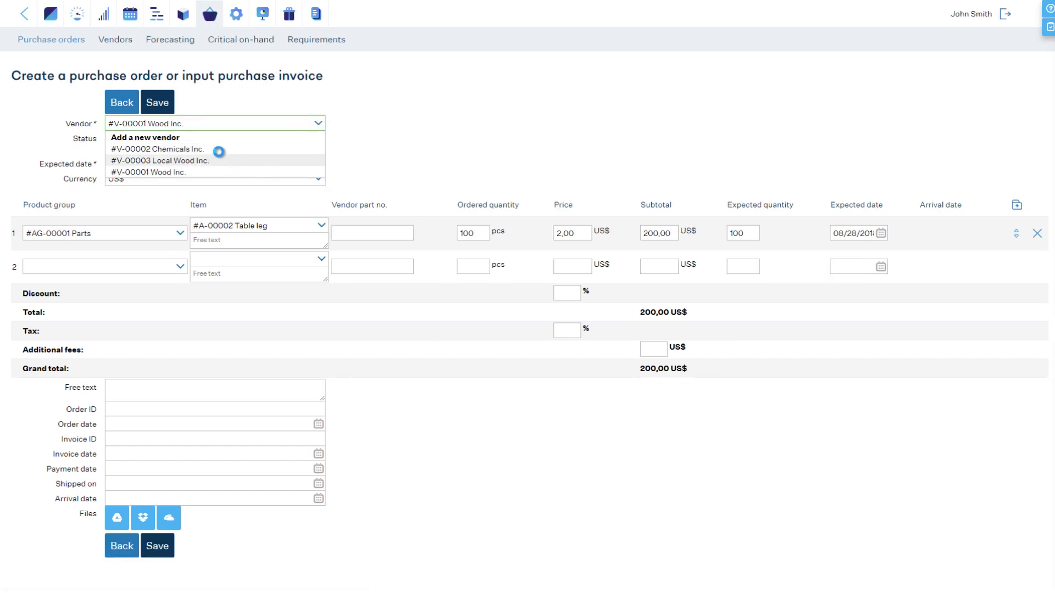
left_click(169, 98)
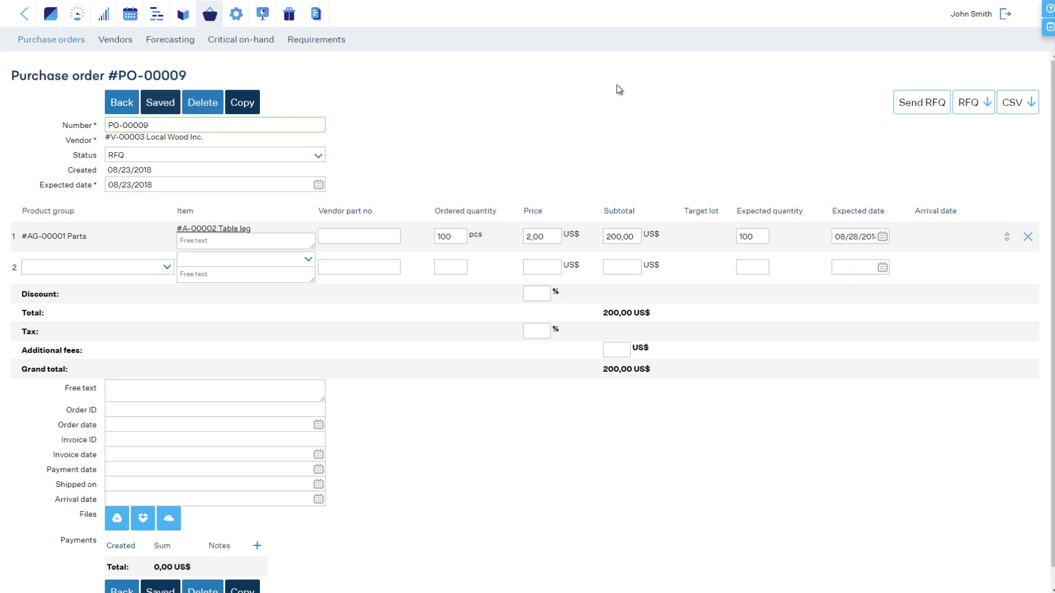
- Preview the quote, then change PO-00009's status from RFQ to New PO and save
left_click(970, 104)
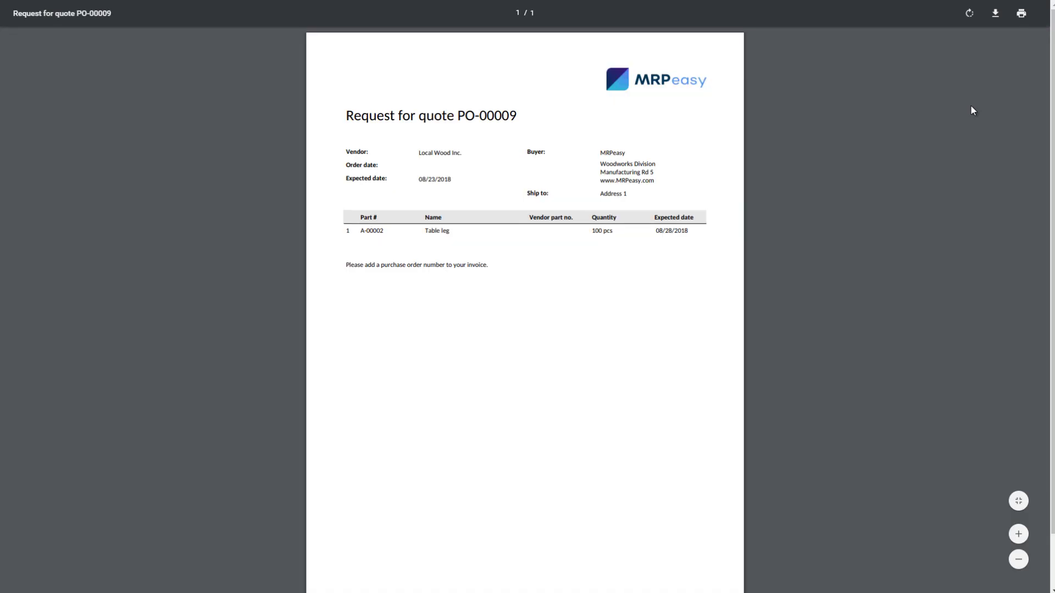
key("ctrl+w")
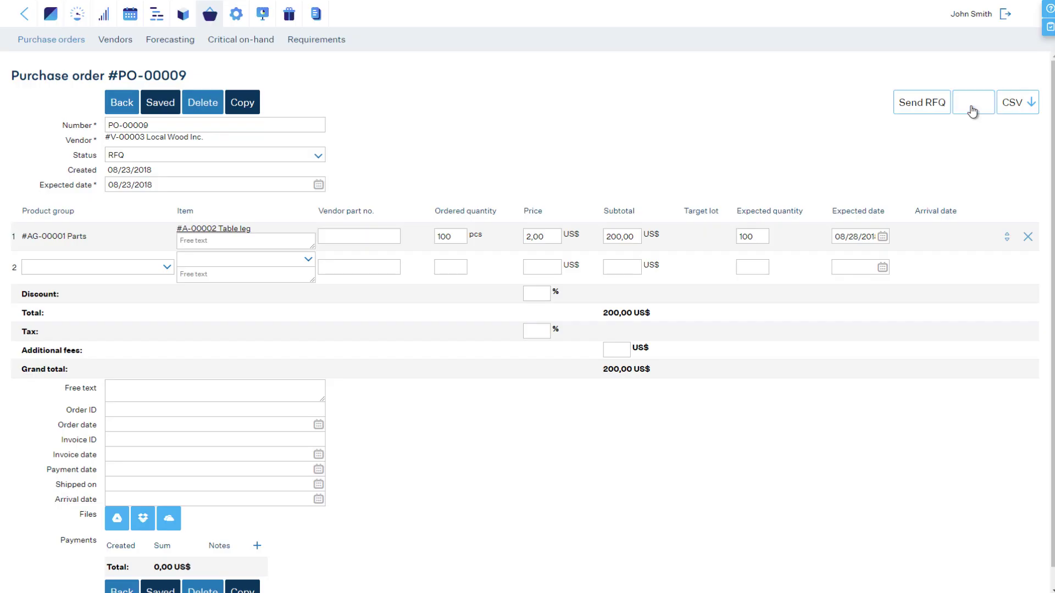
left_click(309, 155)
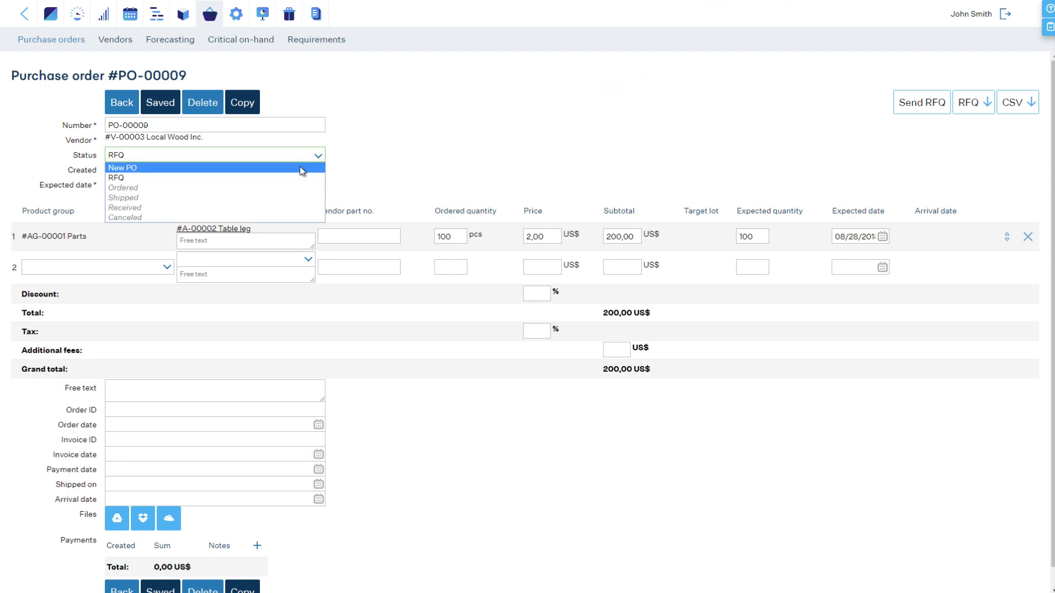
left_click(301, 167)
left_click(159, 102)
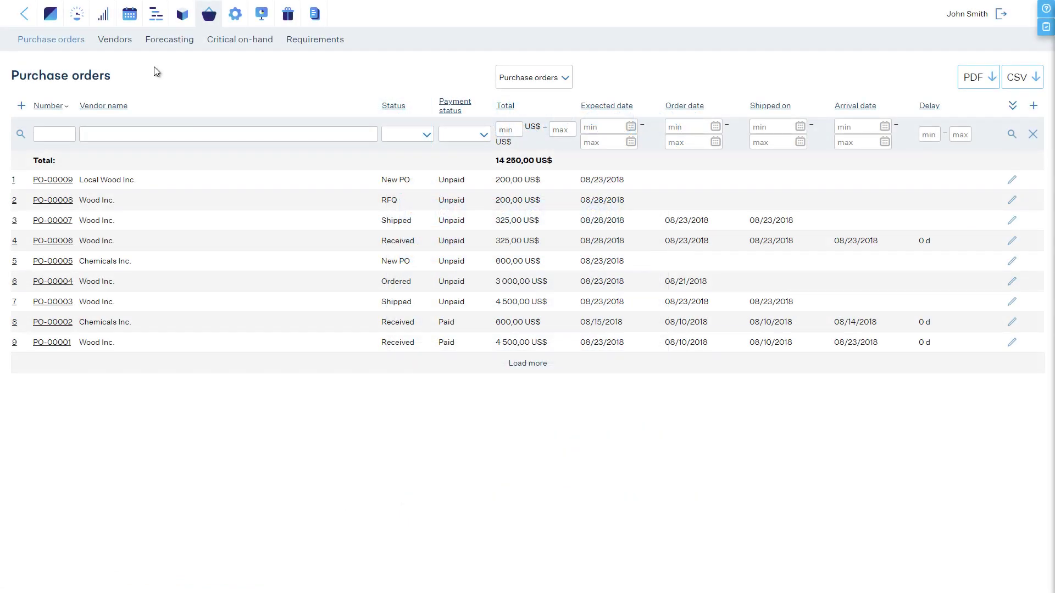
- From Critical on-hand, generate and save a Wood Inc. order for the Table leg shortage, 4 180,00 US$
left_click(310, 48)
left_click(242, 48)
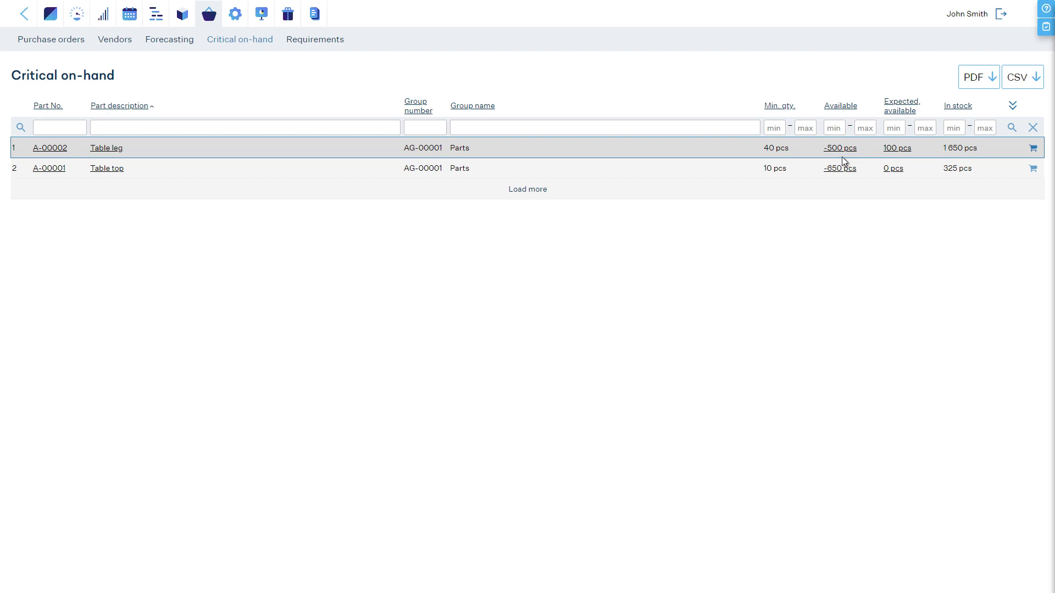
left_click(1033, 149)
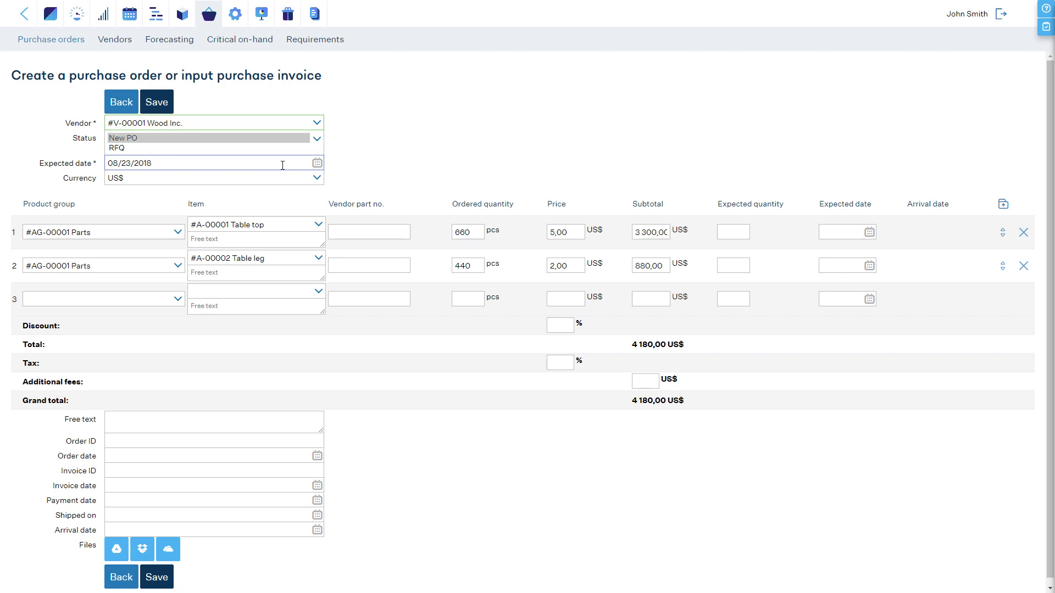
left_click(162, 102)
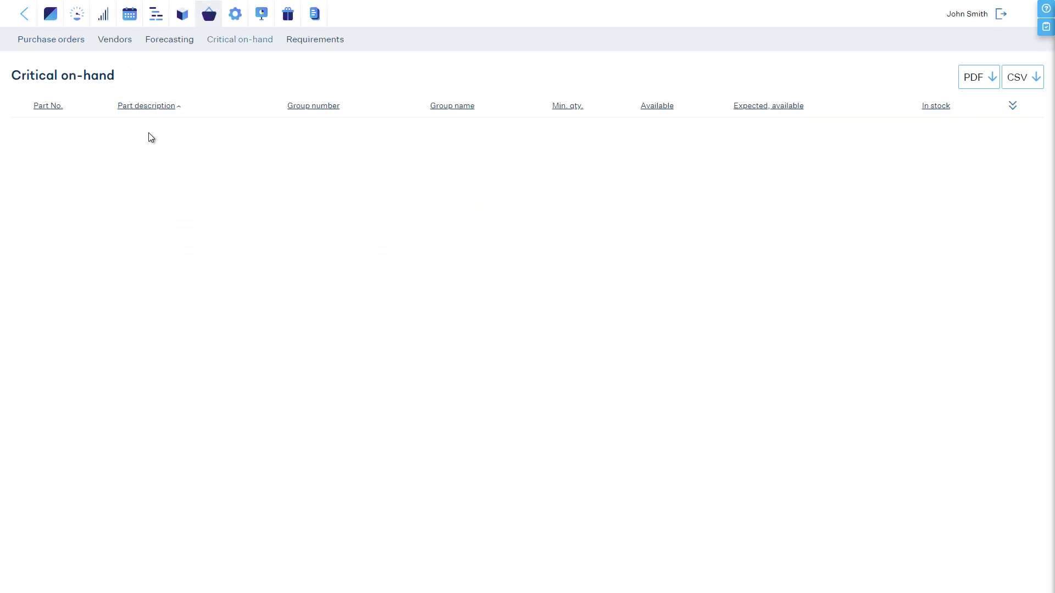
- From Requirements, order 250 l of Varnish from Chemicals Inc. at 750,00 US$ and return to the list
left_click(301, 44)
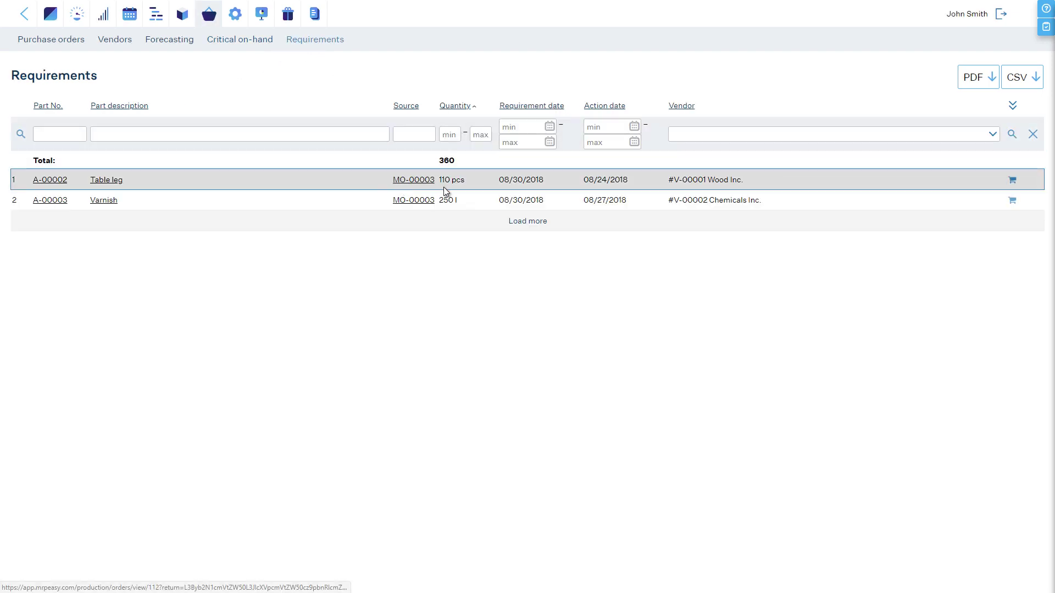
left_click(1012, 200)
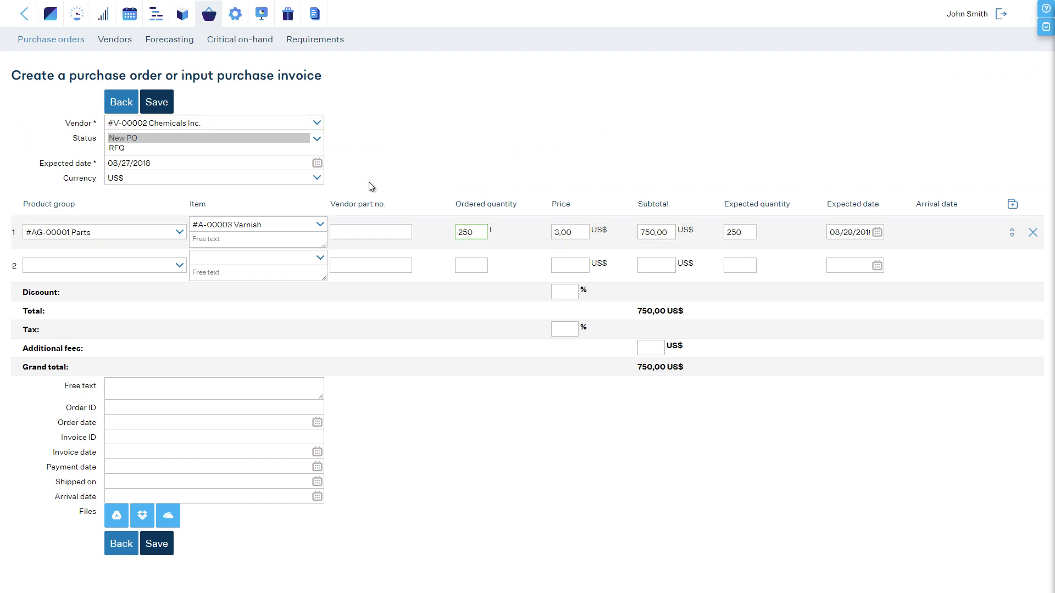
left_click(153, 104)
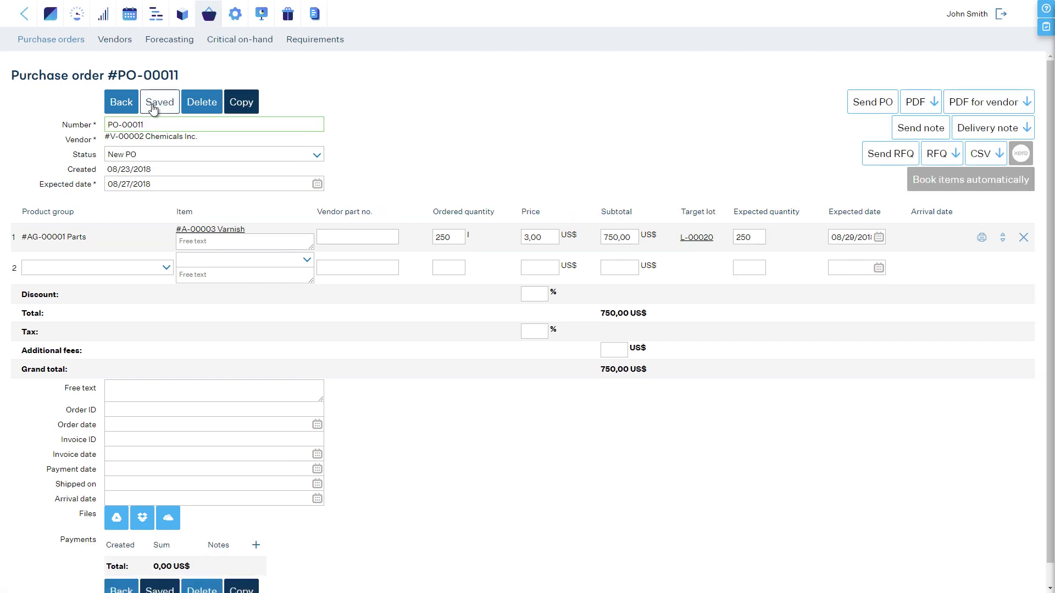
left_click(131, 103)
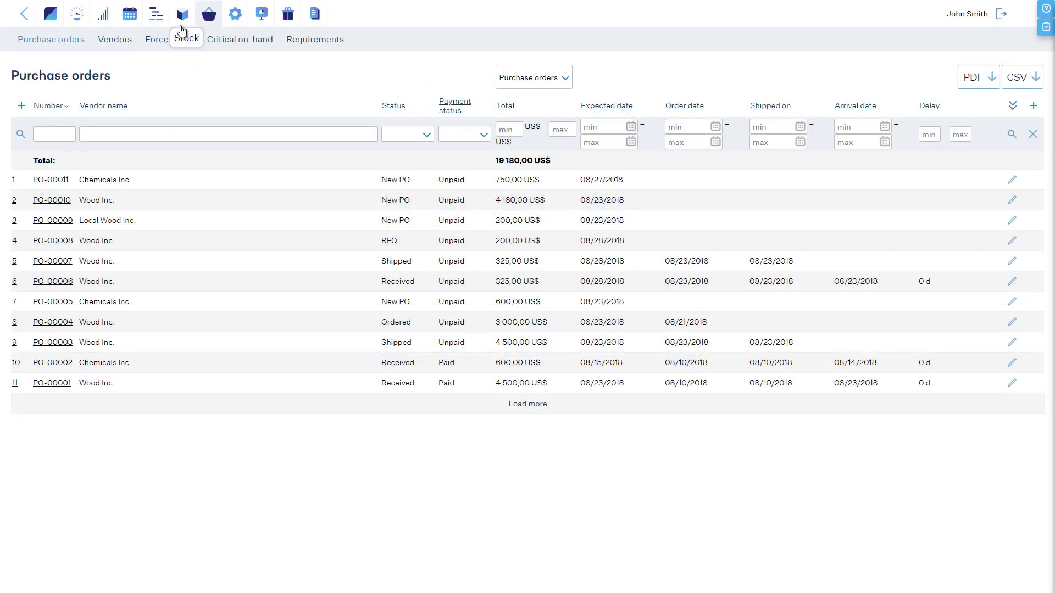
left_click(181, 26)
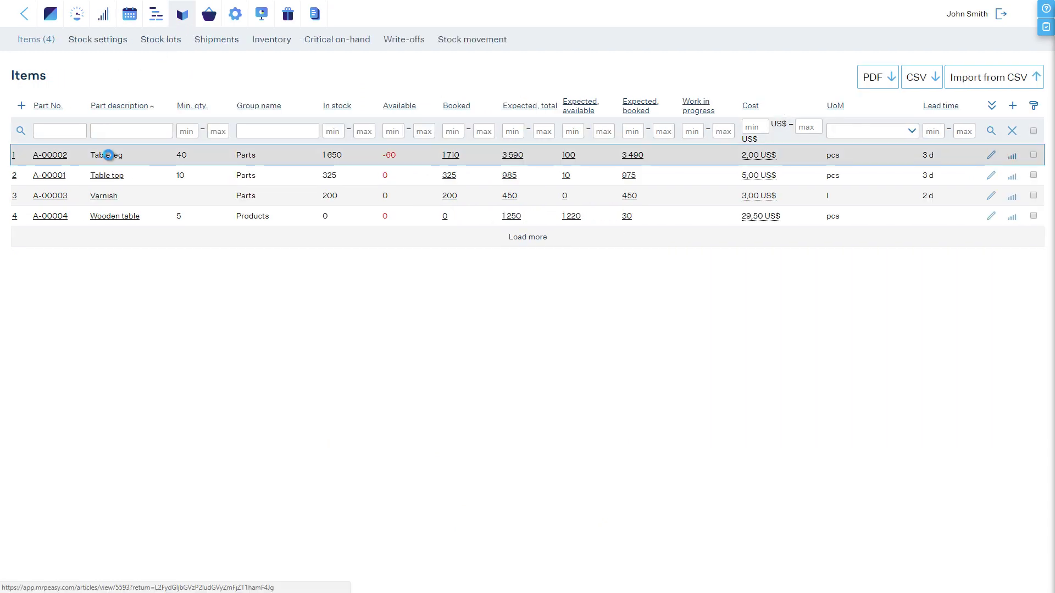
left_click(108, 155)
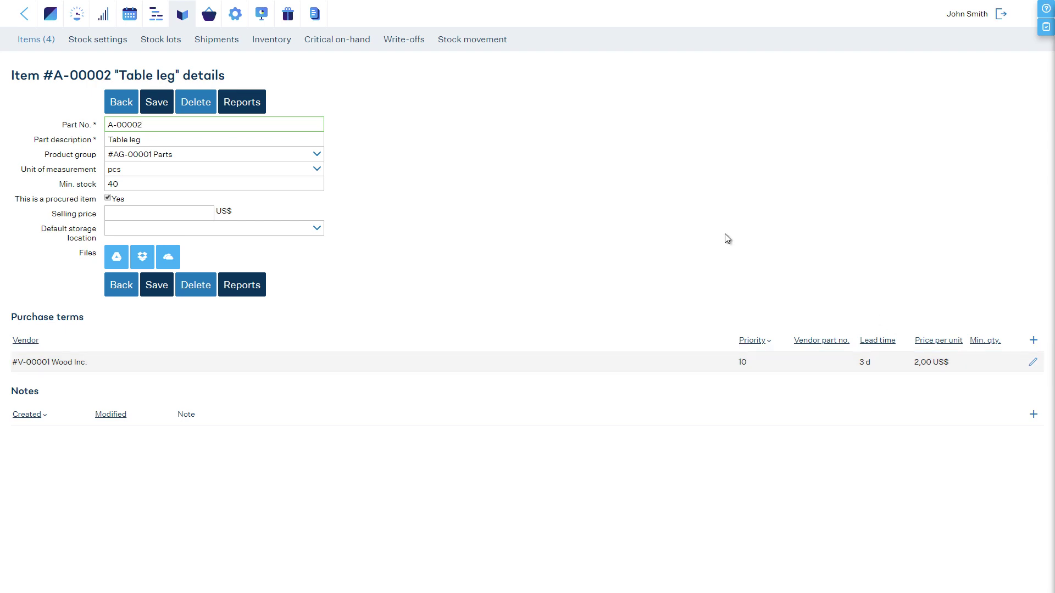
left_click(209, 15)
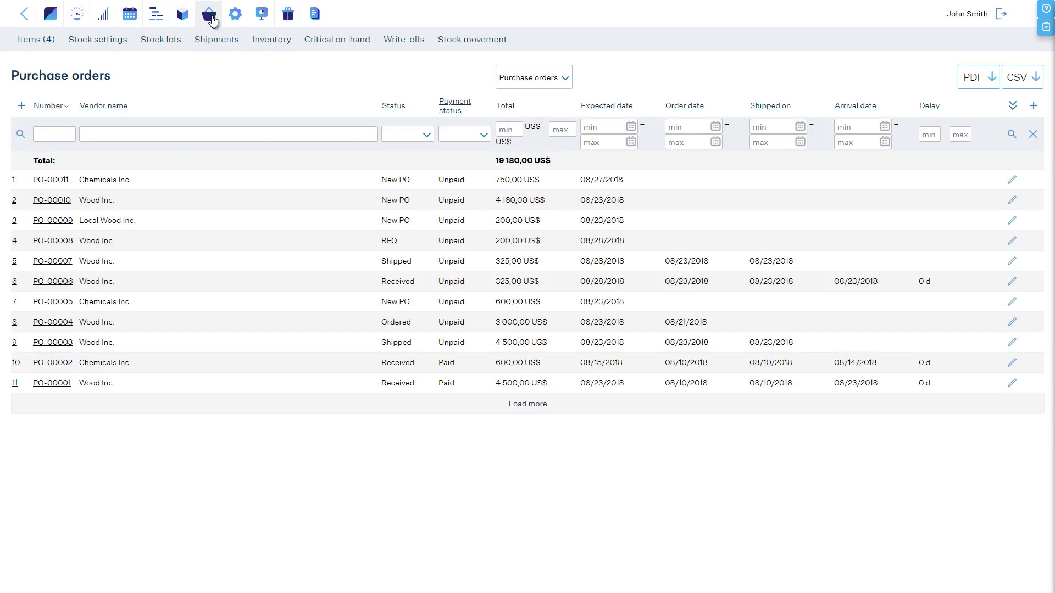
left_click(128, 43)
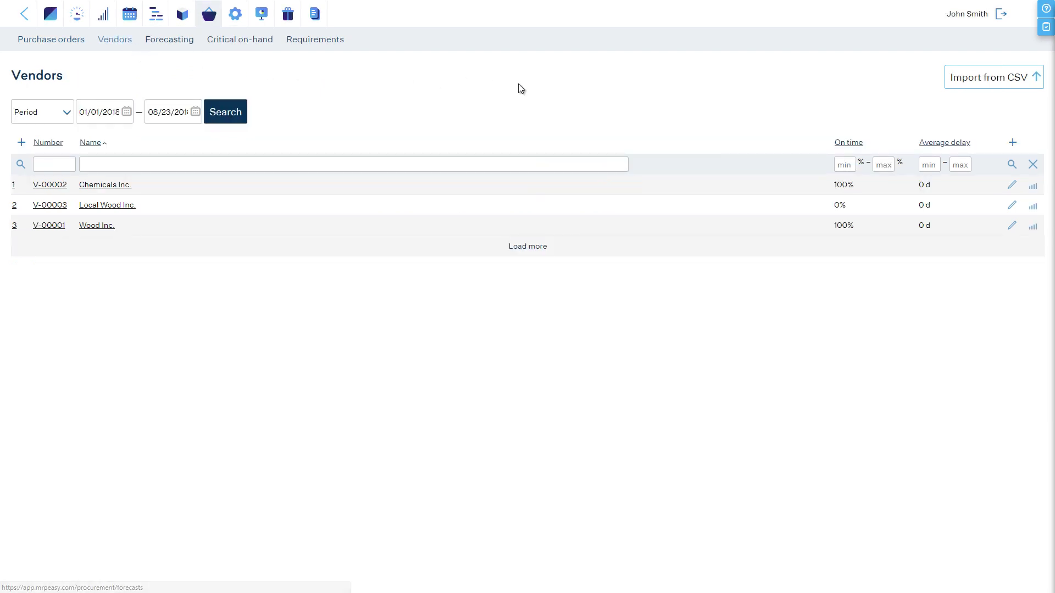
left_click(986, 83)
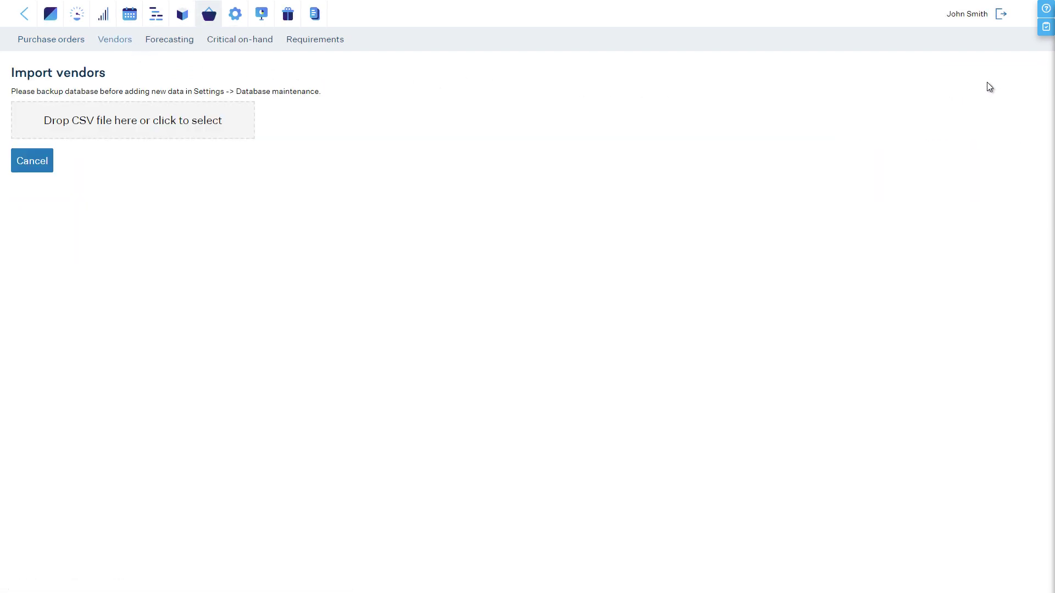
left_click(1045, 10)
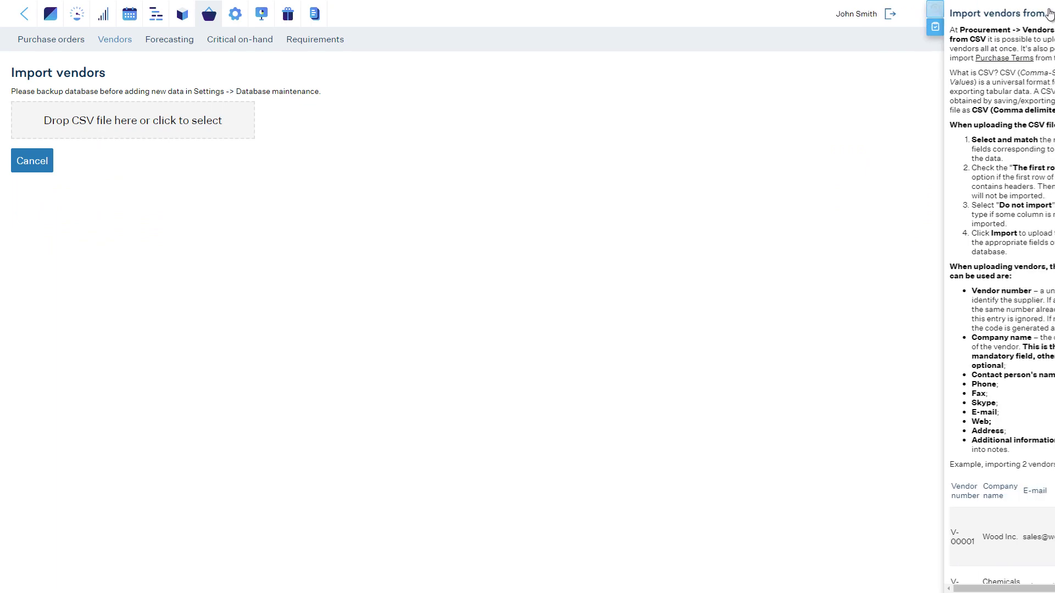
left_click(1019, 17)
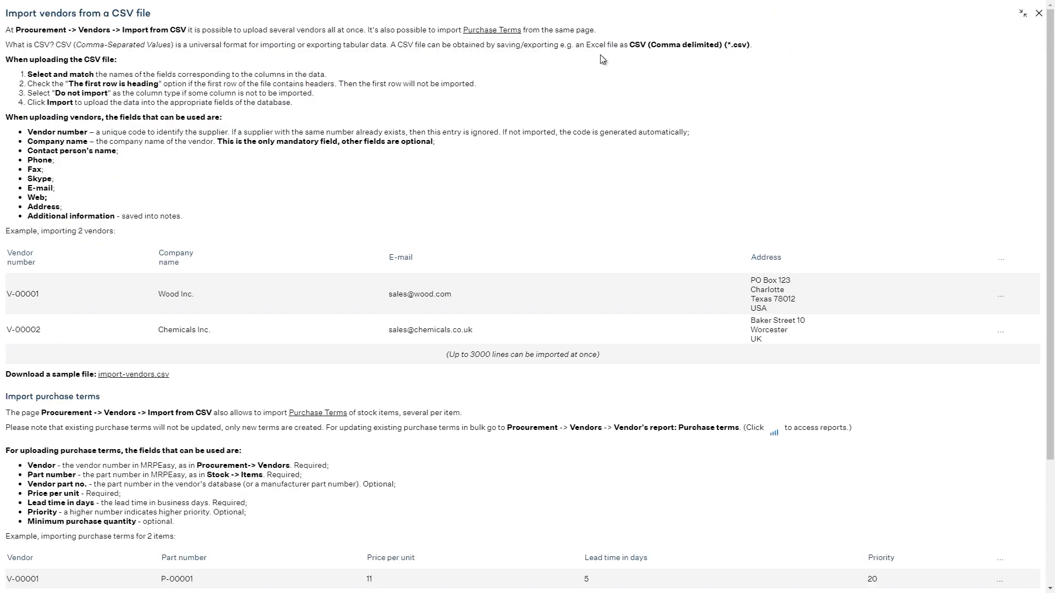
scroll(395, 455, "down", 2)
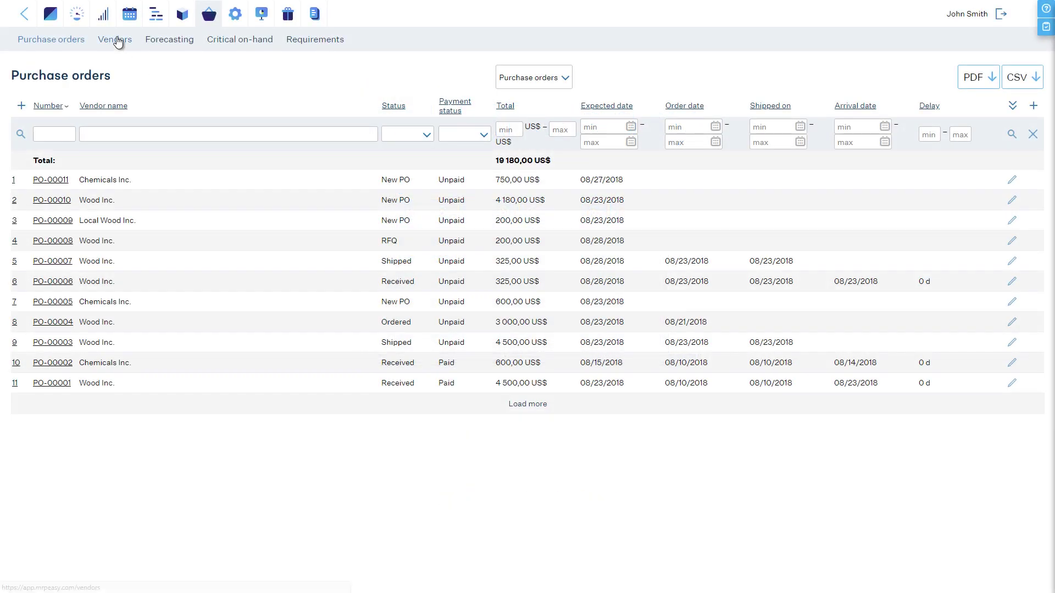
- Show the Purchase terms report for Wood Inc., then select all its terms for bulk editing
left_click(117, 41)
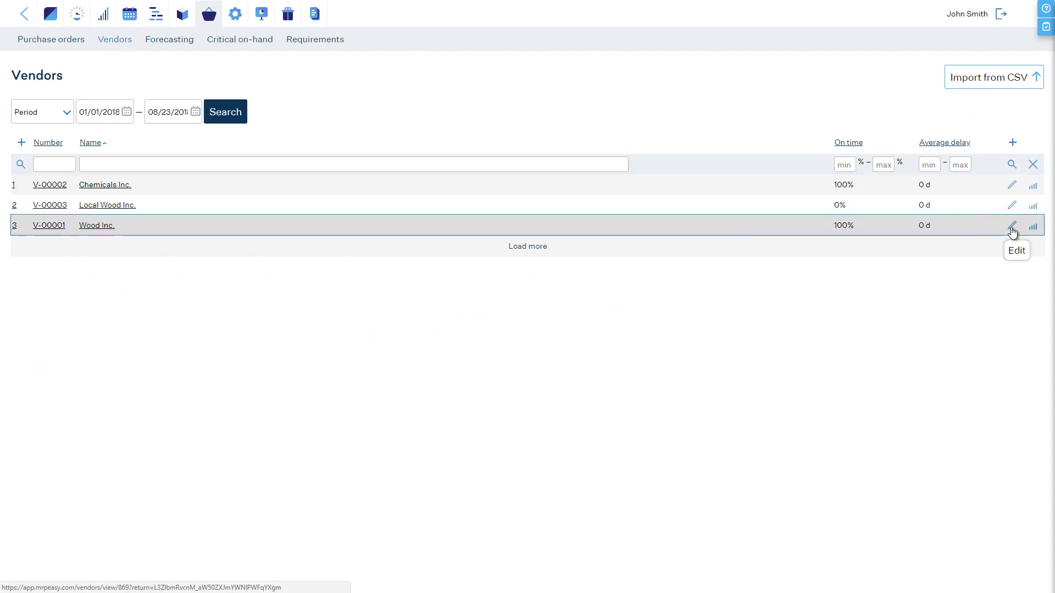
left_click(1032, 226)
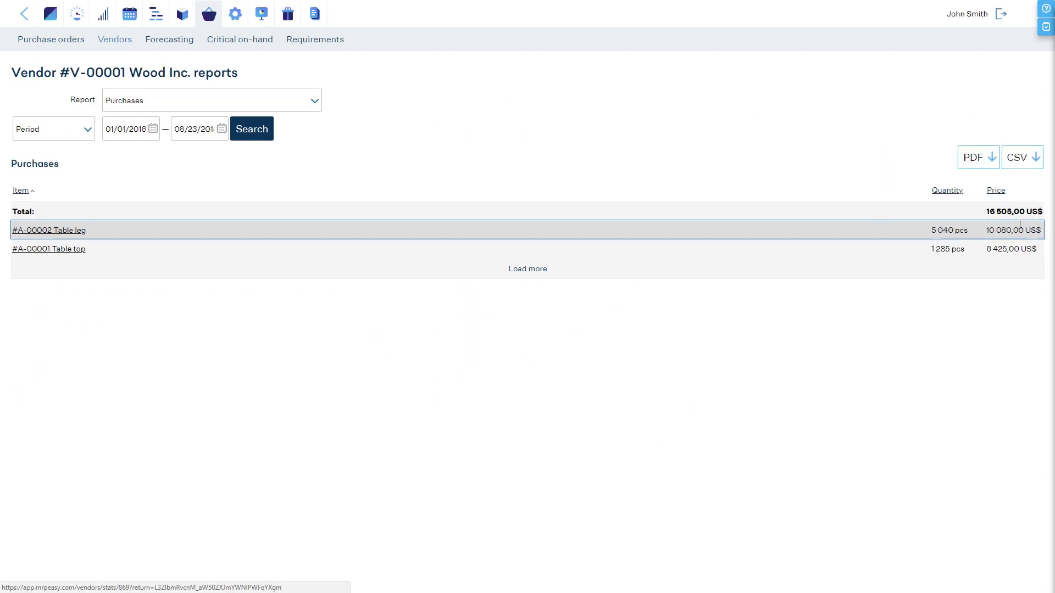
left_click(313, 101)
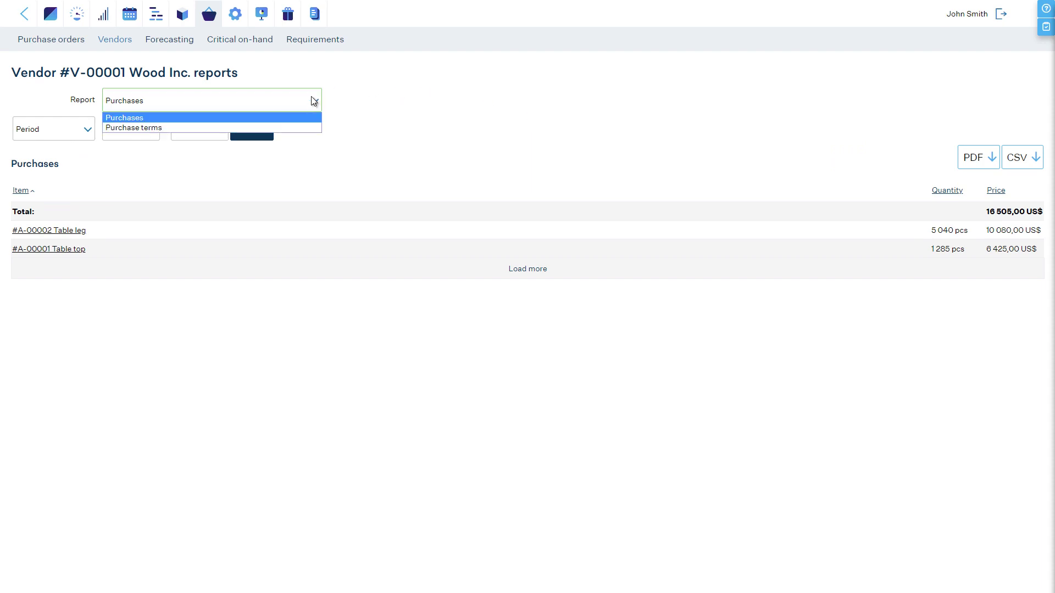
left_click(306, 127)
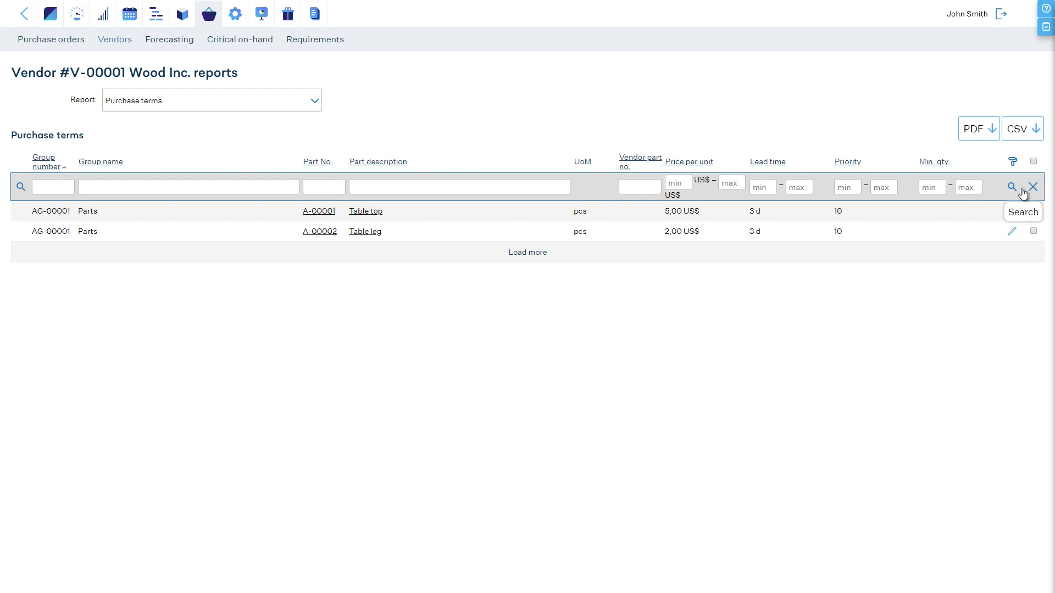
left_click(1032, 163)
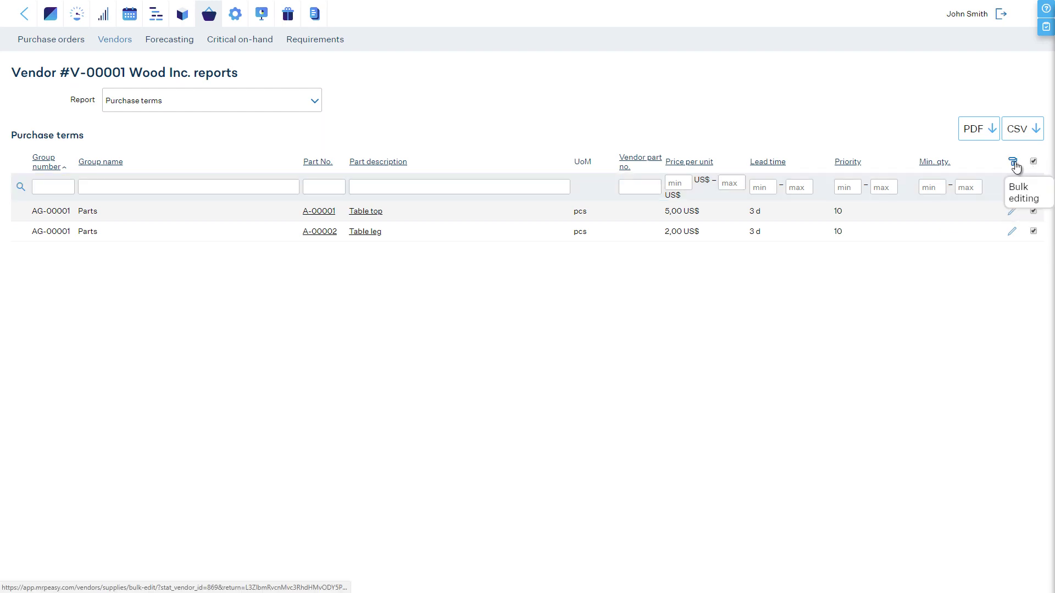
left_click(1013, 162)
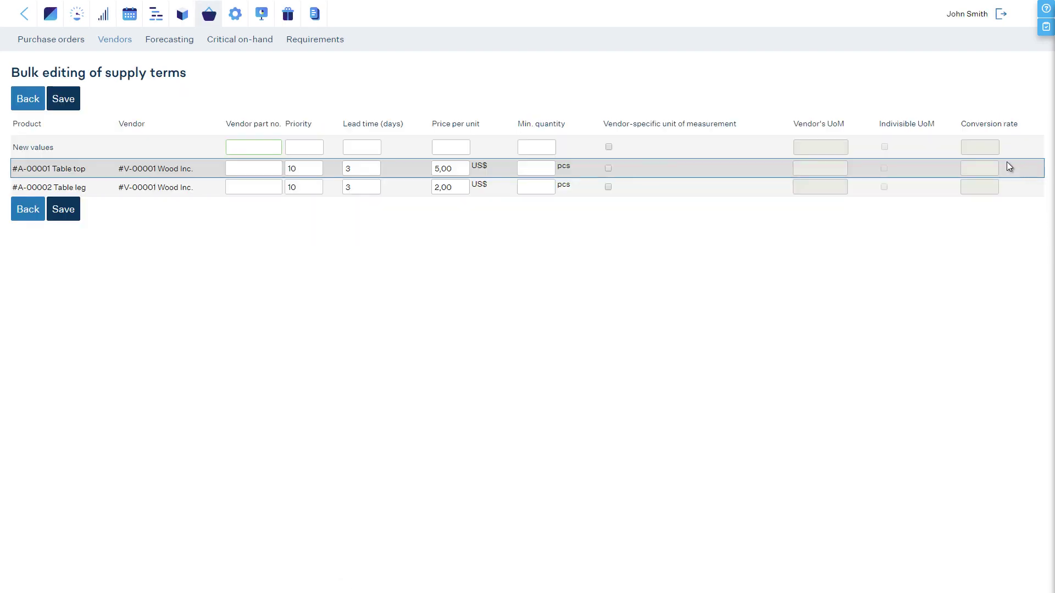